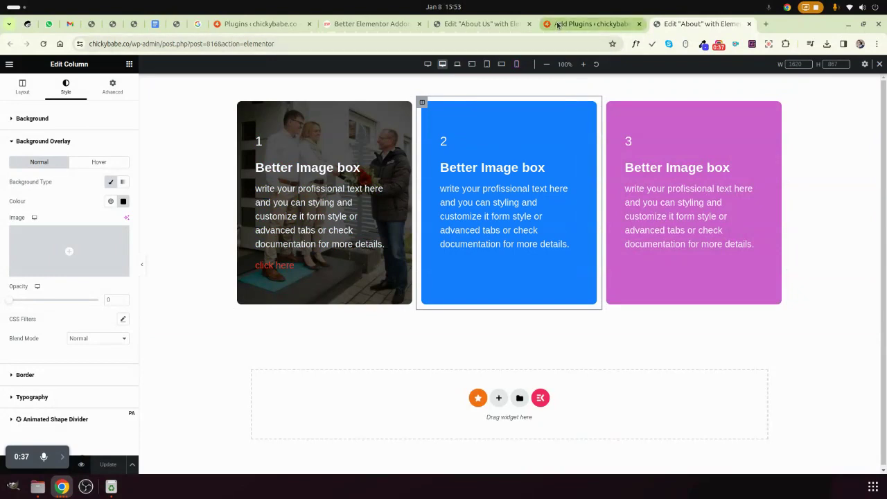
# Check the Better Elementor Addons plugin search results on the Add Plugins page
pyautogui.click(588, 24)
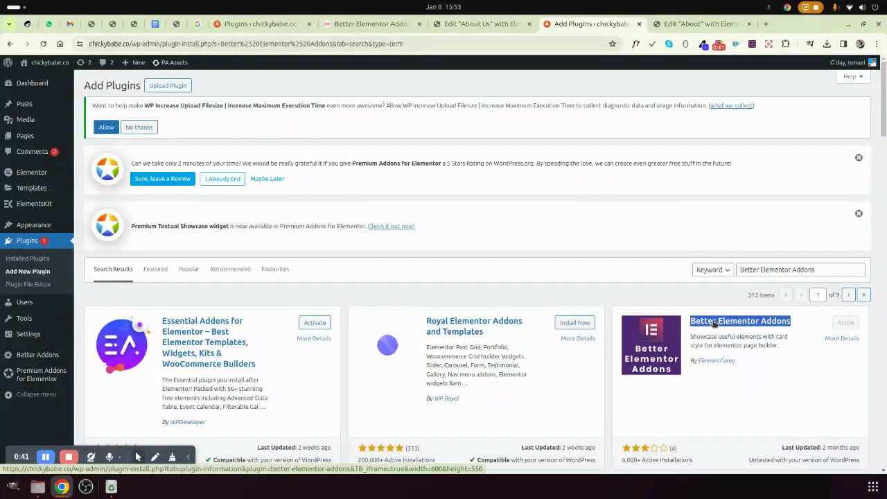
pyautogui.click(674, 25)
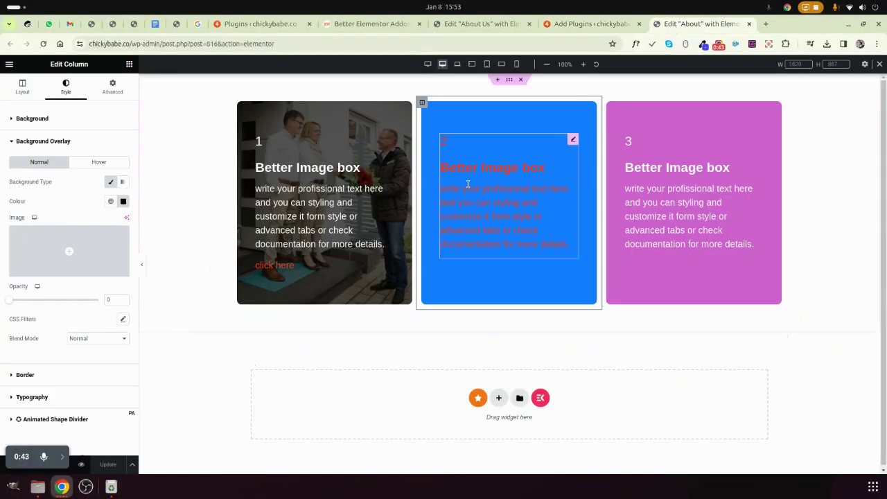
pyautogui.click(129, 64)
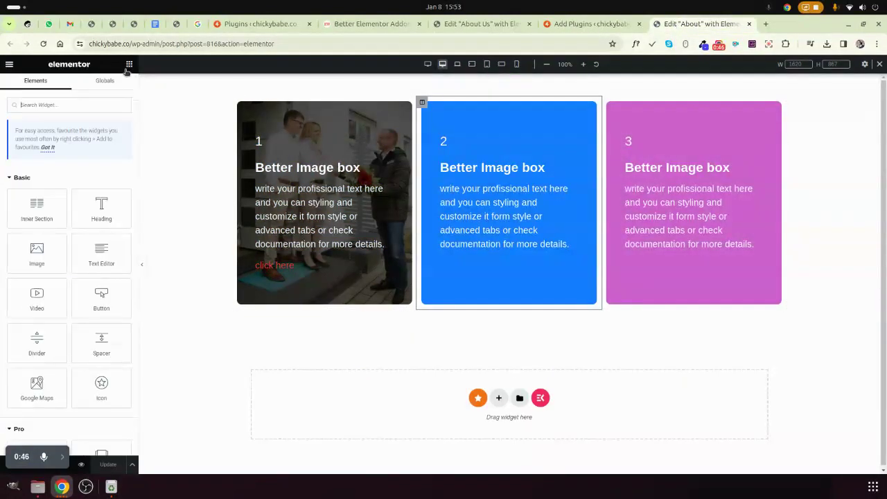
# Search the widget library for 'better' and drop a BETTER Image Box below the three cards
pyautogui.click(307, 149)
pyautogui.click(128, 65)
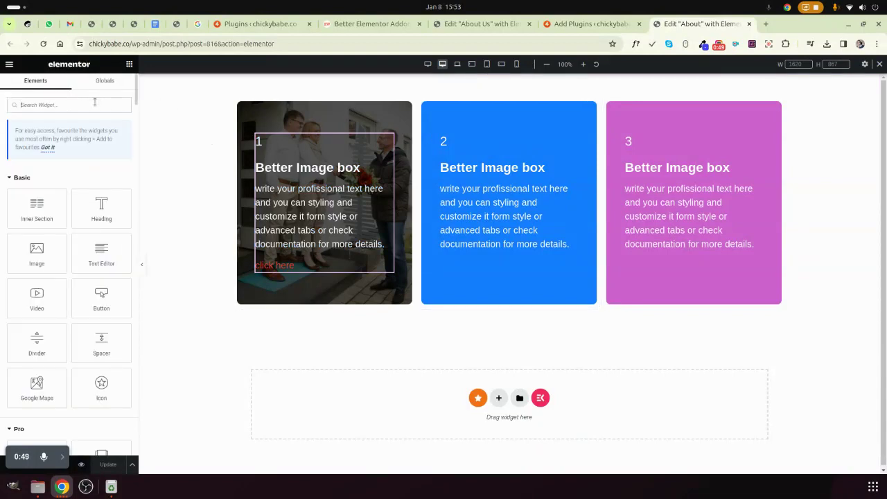
pyautogui.write('image')
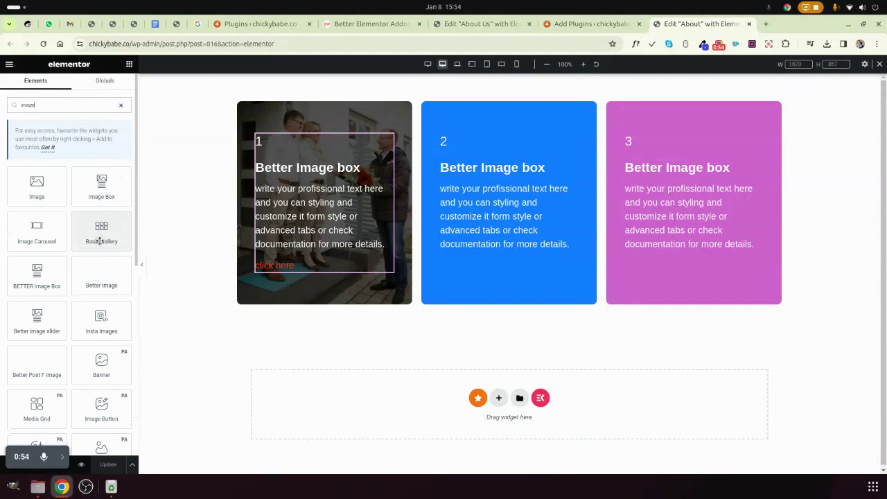
pyautogui.scroll(-1, 100, 241)
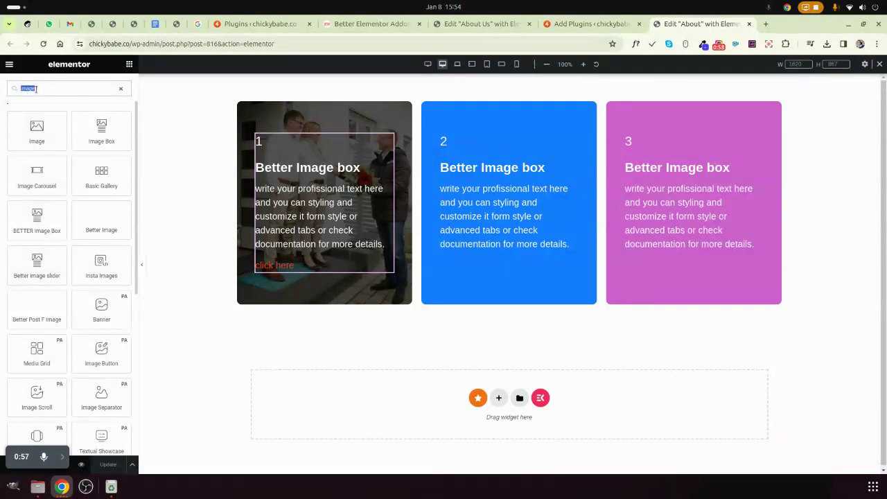
pyautogui.write('better')
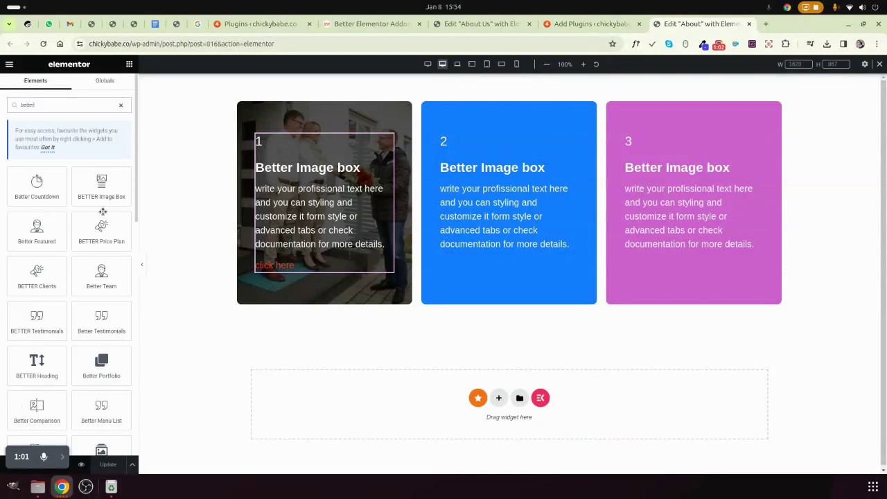
pyautogui.moveTo(101, 186); pyautogui.dragTo(428, 392)
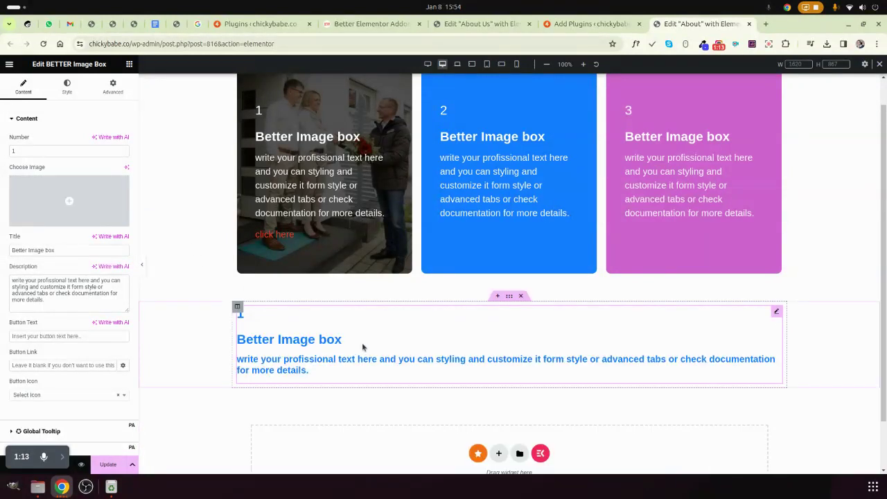
# Duplicate the new column twice so the row holds three image boxes
pyautogui.rightClick(239, 308)
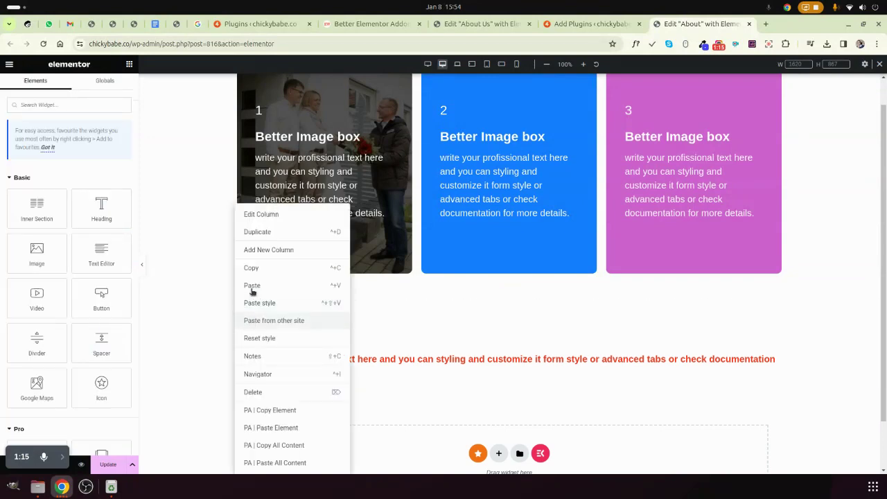
pyautogui.click(255, 232)
pyautogui.rightClick(238, 307)
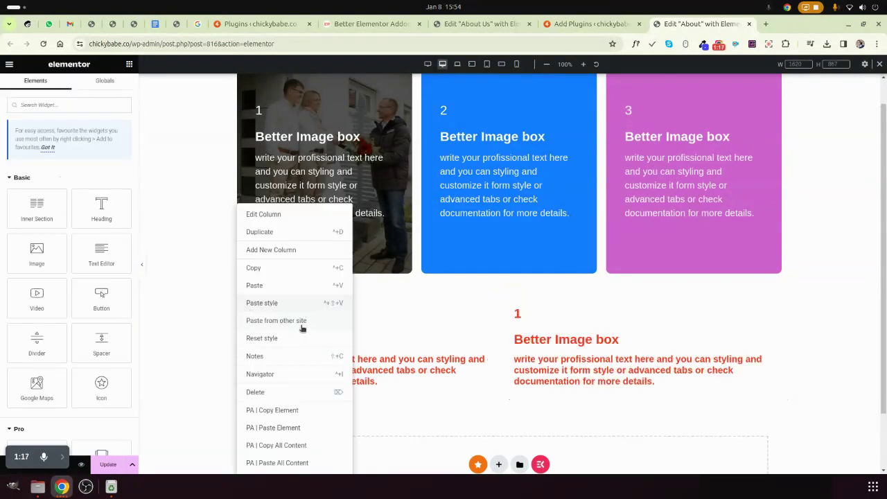
pyautogui.click(278, 232)
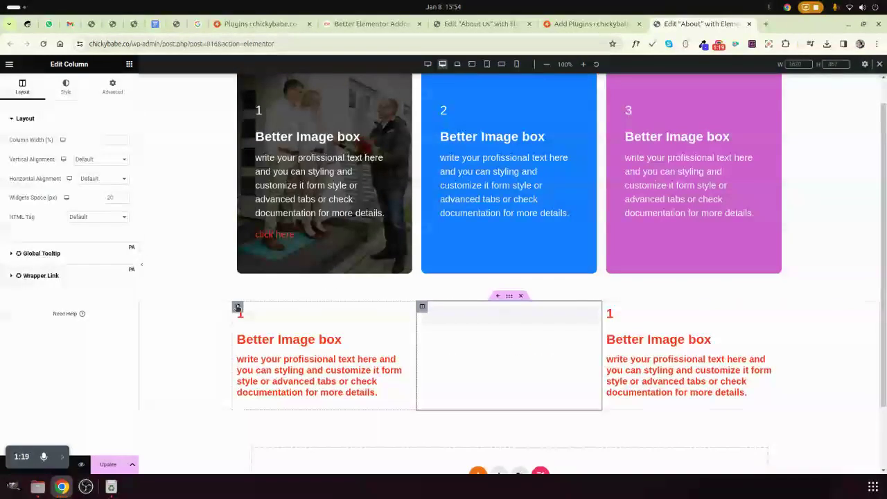
pyautogui.click(107, 89)
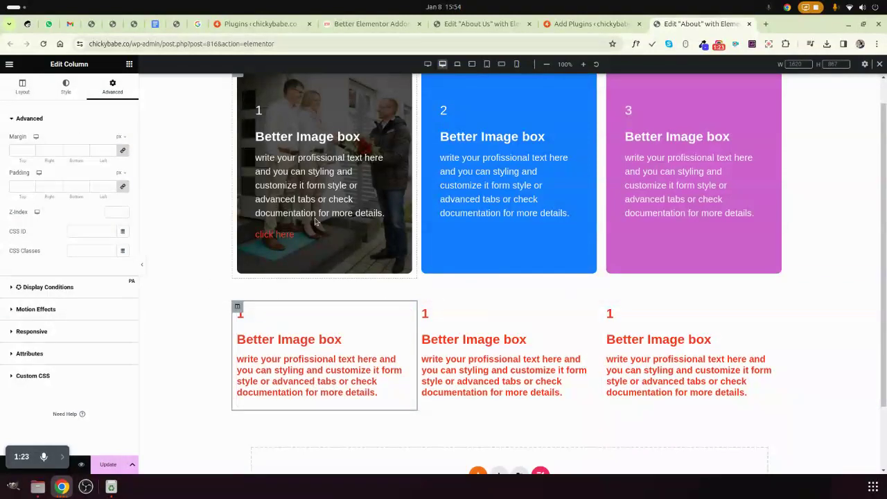
pyautogui.click(255, 259)
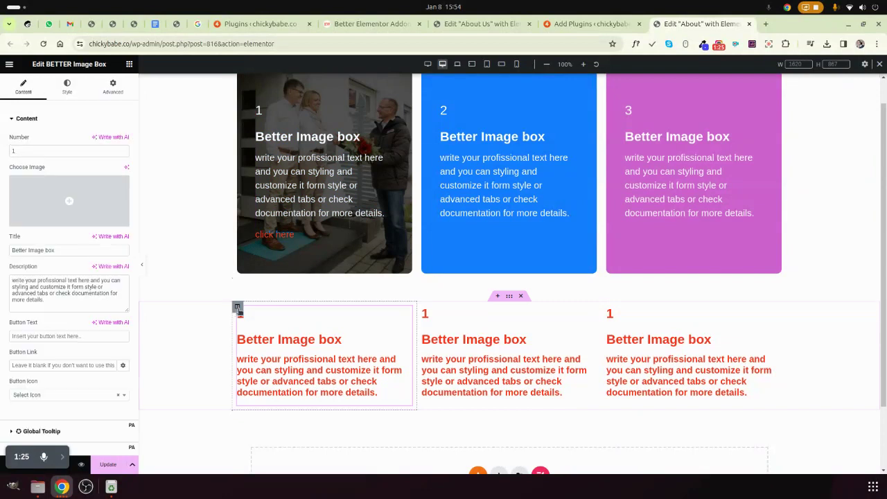
pyautogui.click(238, 73)
# Give the first column a classic concert-photo background, centred and sized to Cover
pyautogui.click(66, 86)
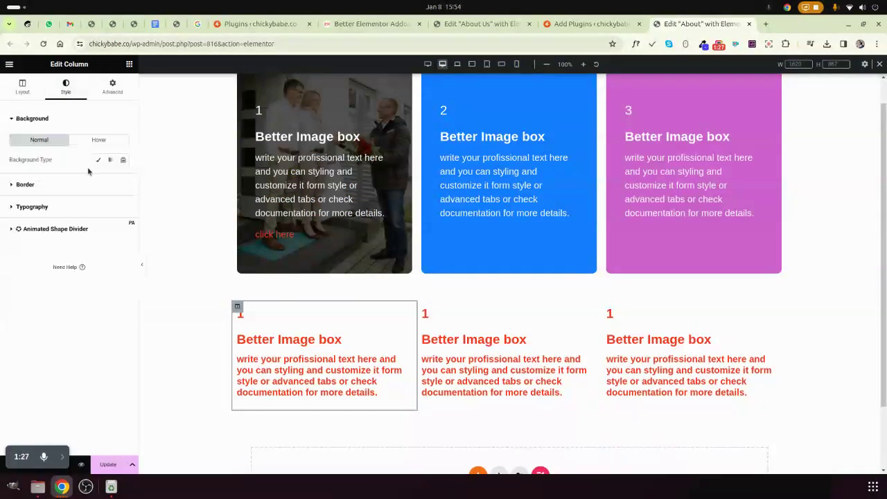
pyautogui.click(98, 160)
pyautogui.click(83, 223)
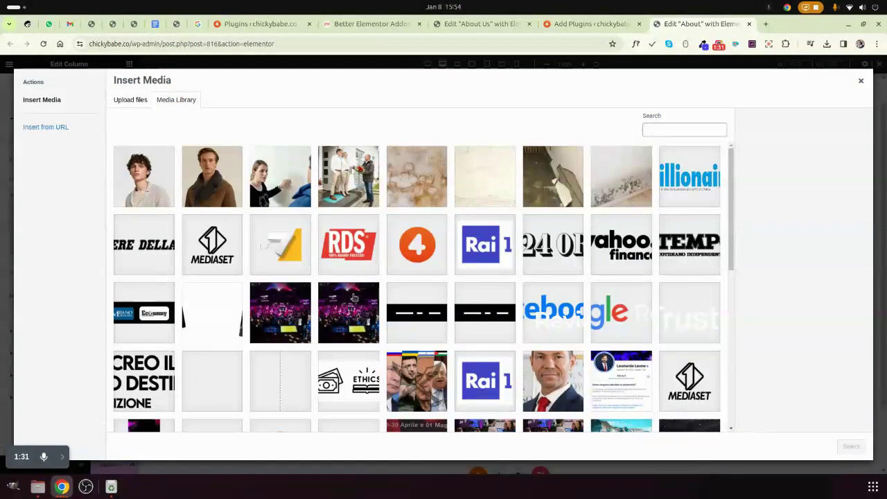
pyautogui.click(294, 316)
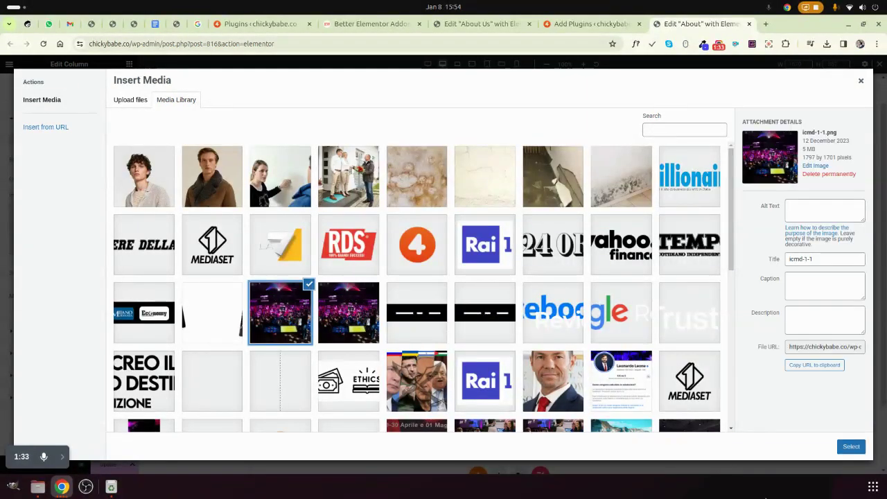
pyautogui.click(848, 447)
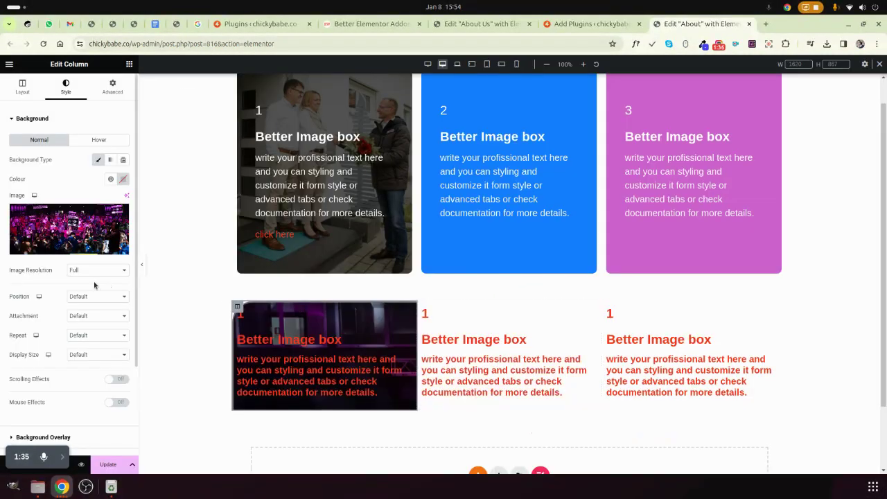
pyautogui.click(97, 297)
pyautogui.click(87, 311)
pyautogui.click(95, 355)
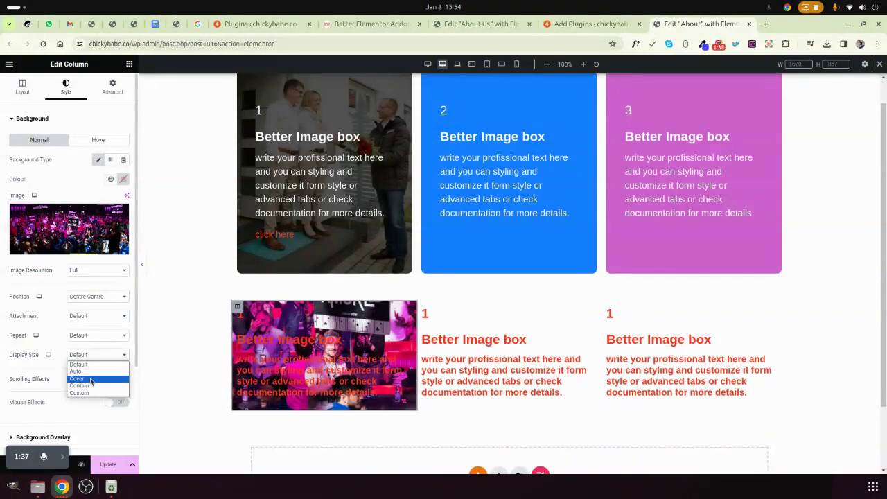
pyautogui.click(78, 378)
# Add a classic background overlay in black (#000) to darken the photo
pyautogui.scroll(-2, 55, 334)
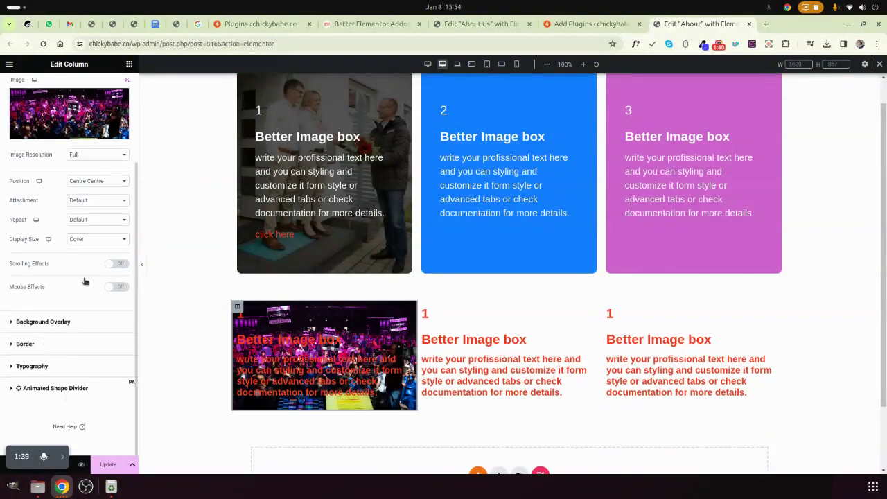
pyautogui.click(90, 322)
pyautogui.click(110, 182)
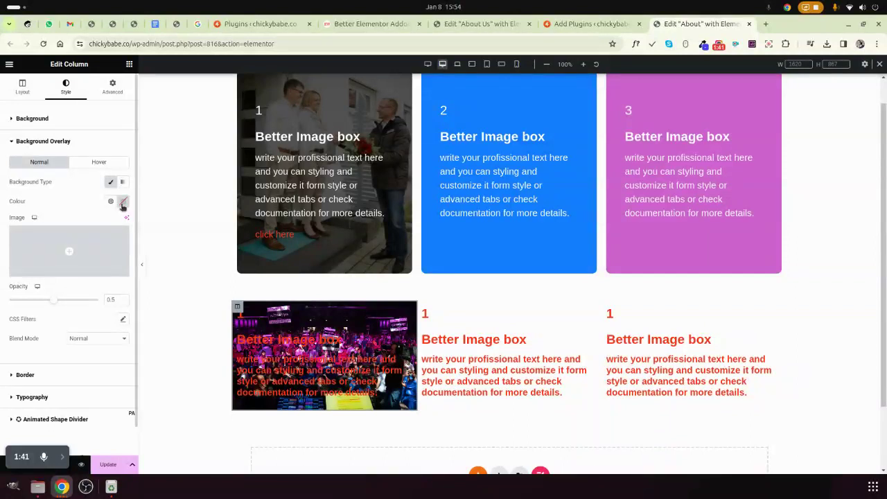
pyautogui.click(123, 201)
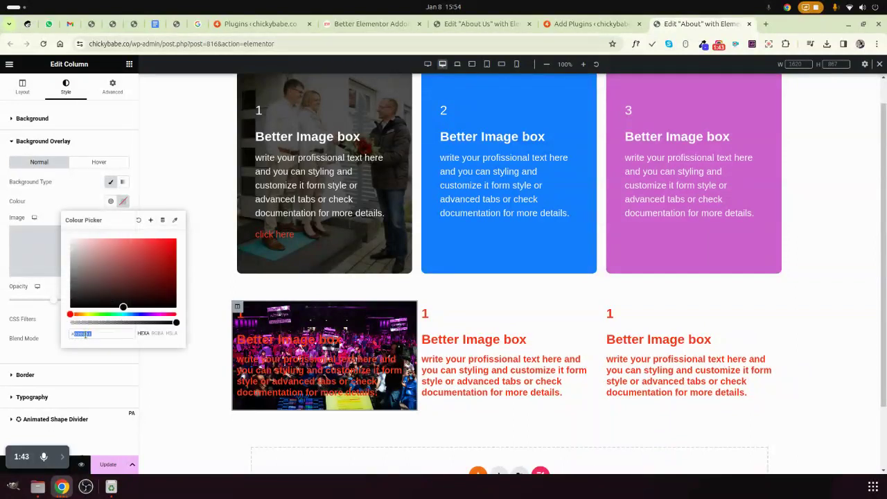
pyautogui.click(85, 334)
pyautogui.write('#000')
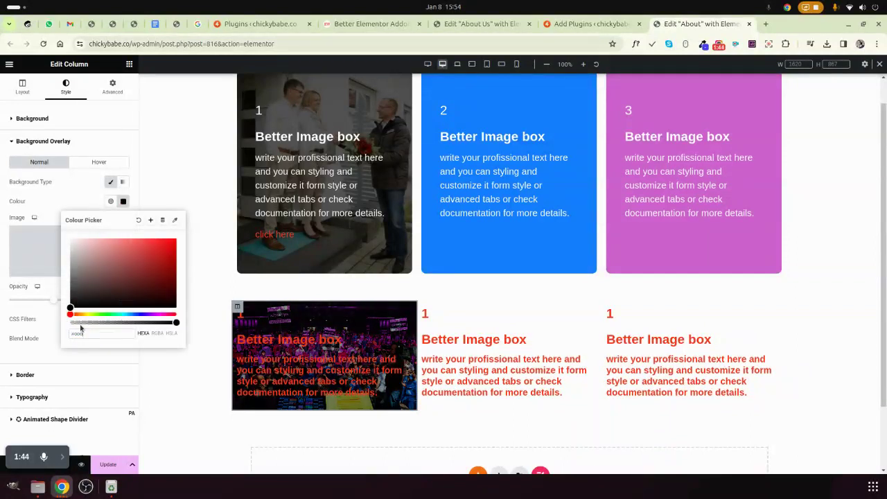
pyautogui.click(45, 313)
pyautogui.click(112, 86)
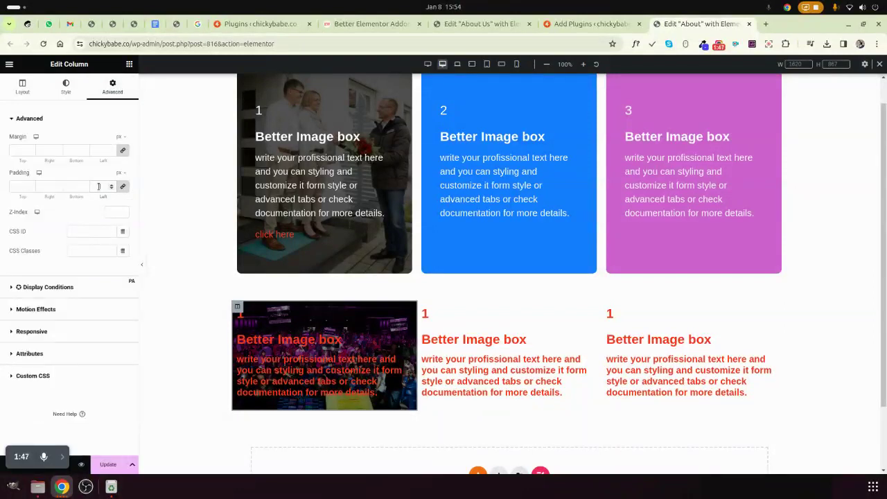
# Set the first column's padding to 60/40 px with 10 px spacing
pyautogui.click(98, 185)
pyautogui.write('40')
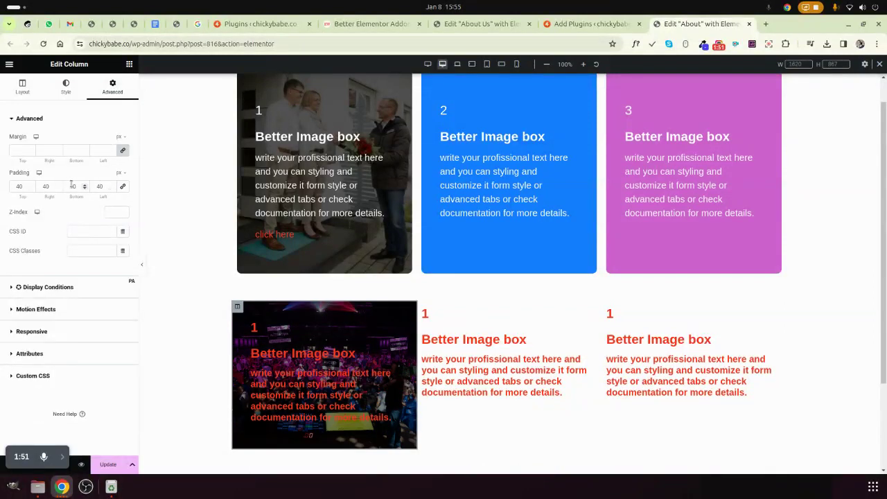
pyautogui.doubleClick(72, 185)
pyautogui.write('60')
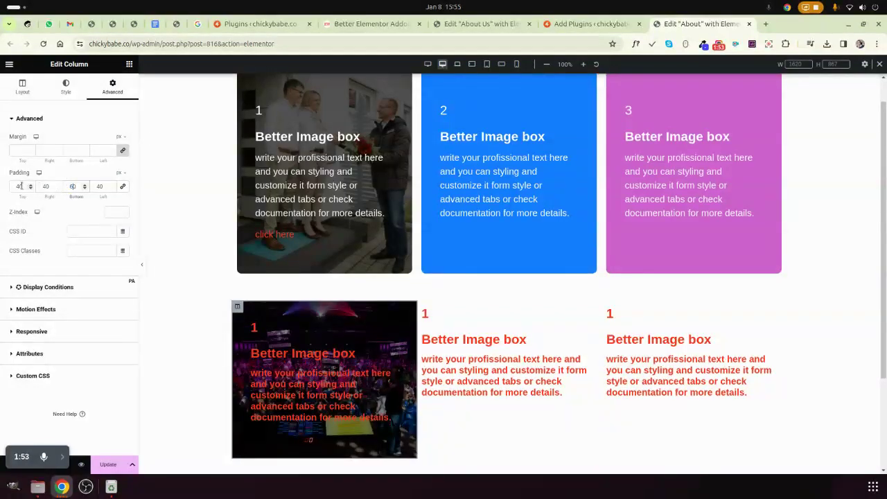
pyautogui.write('60')
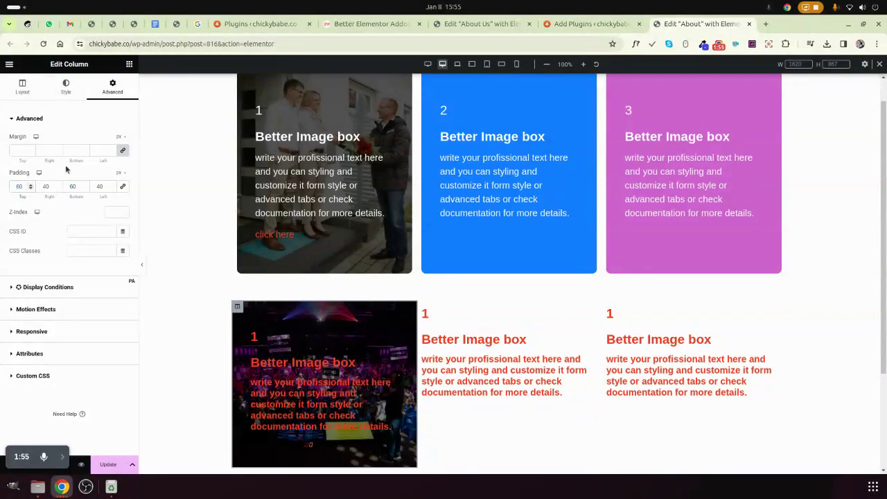
pyautogui.write('10')
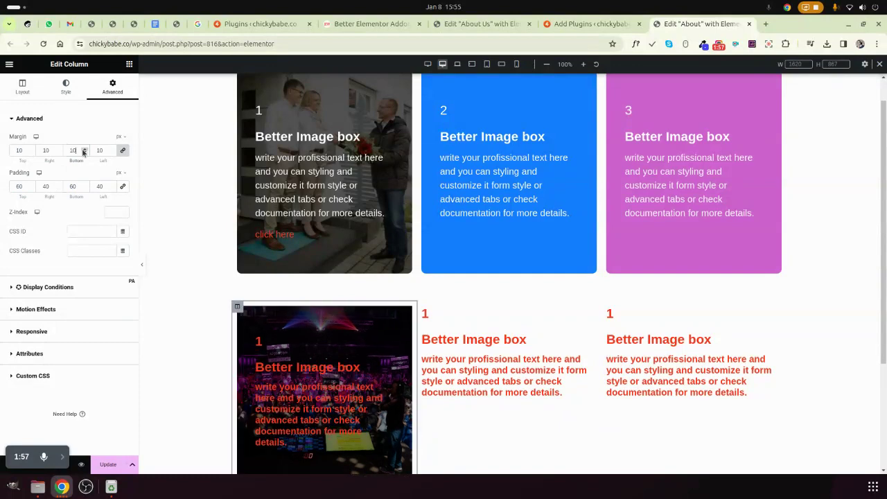
# Give the column a 10 px border radius and save with Update
pyautogui.click(22, 86)
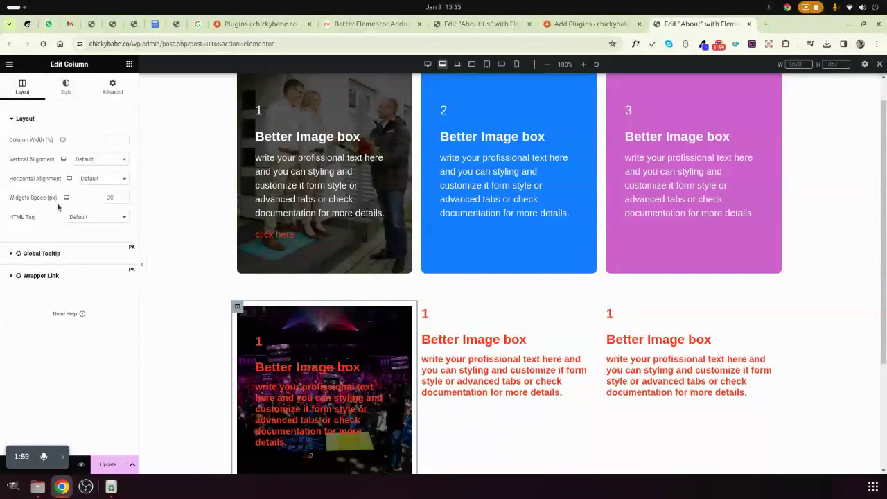
pyautogui.click(66, 87)
pyautogui.scroll(-2, 51, 215)
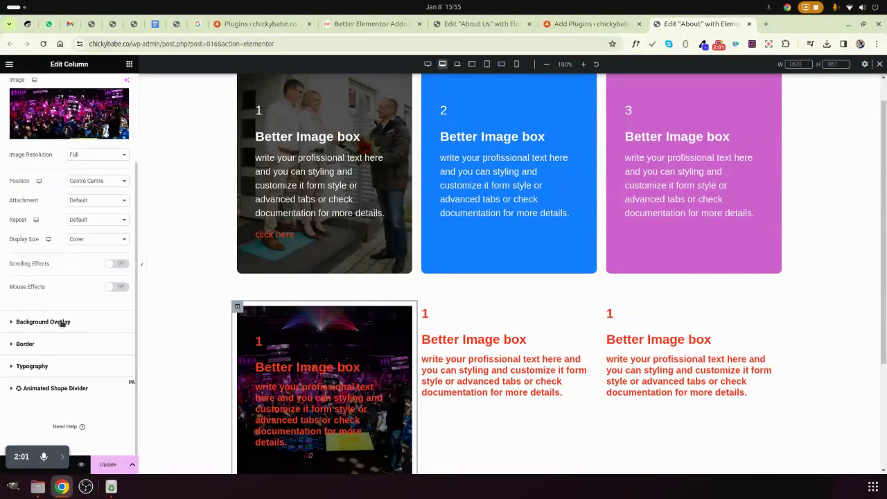
pyautogui.click(54, 344)
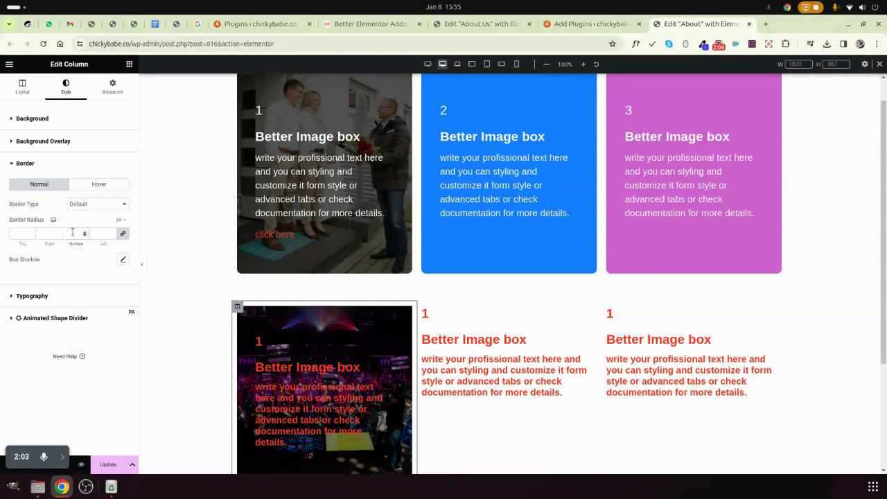
pyautogui.click(72, 233)
pyautogui.write('10')
pyautogui.click(109, 465)
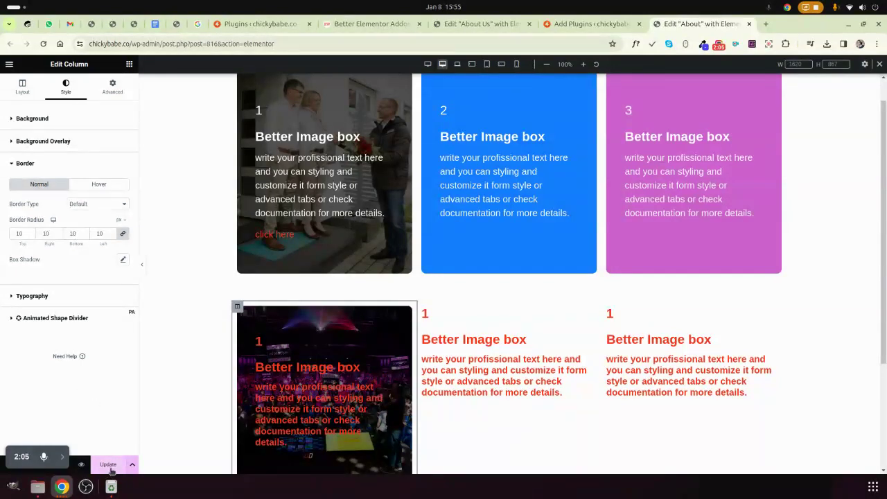
pyautogui.scroll(-3, 291, 241)
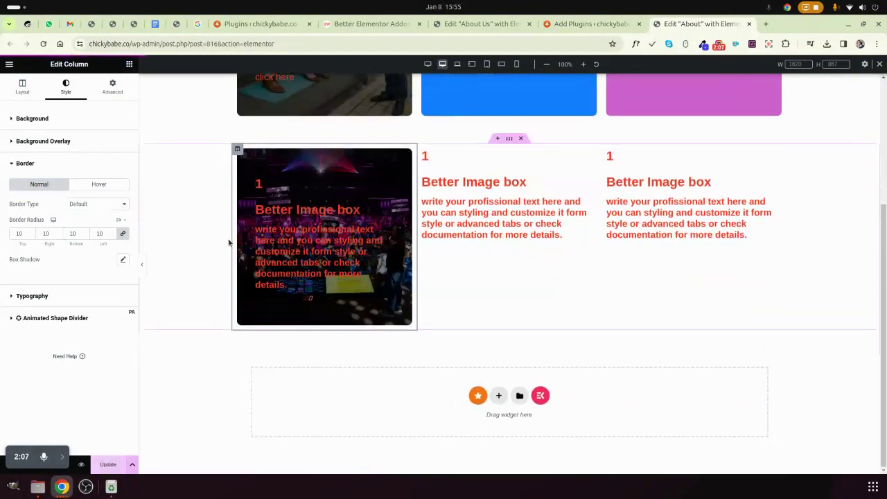
pyautogui.click(301, 233)
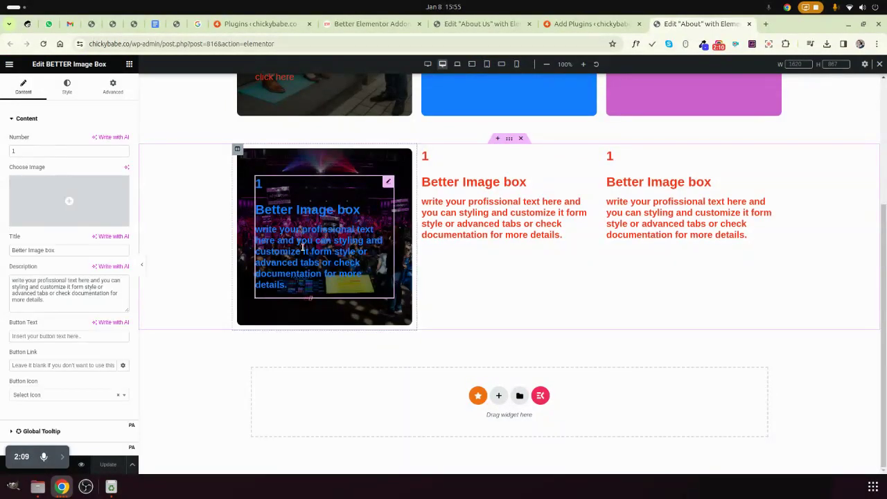
# Add a 'click here' button linked to # on the concert-photo image box
pyautogui.click(26, 148)
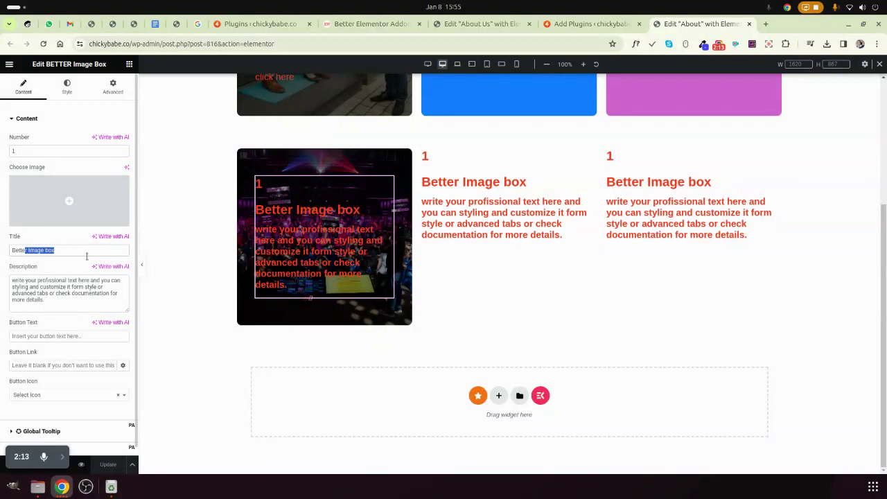
pyautogui.click(45, 291)
pyautogui.hotkey('ctrl', 'a')
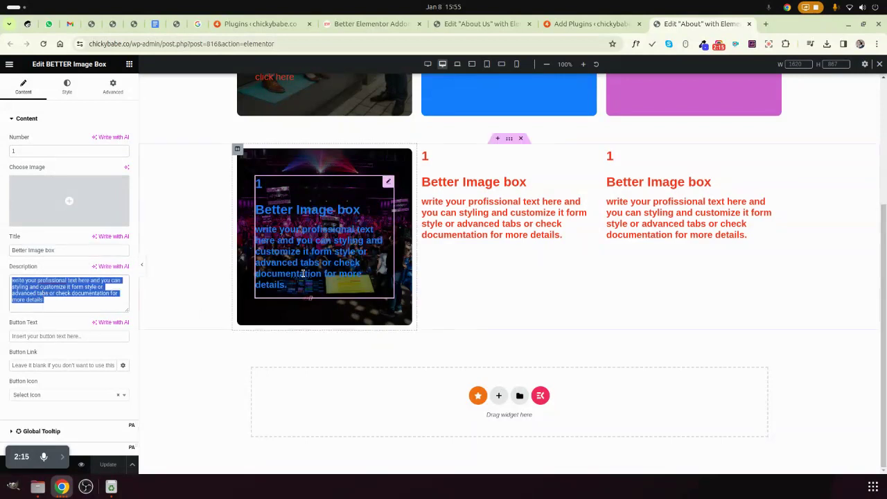
pyautogui.click(44, 337)
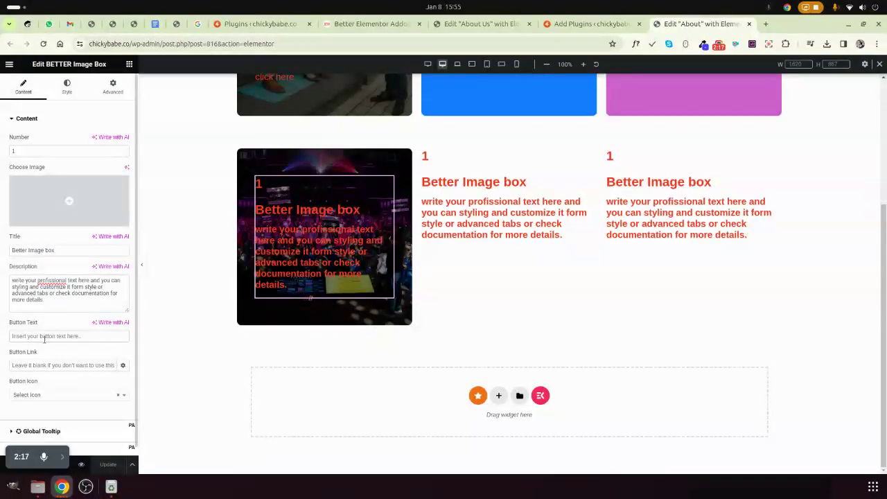
pyautogui.write('click here')
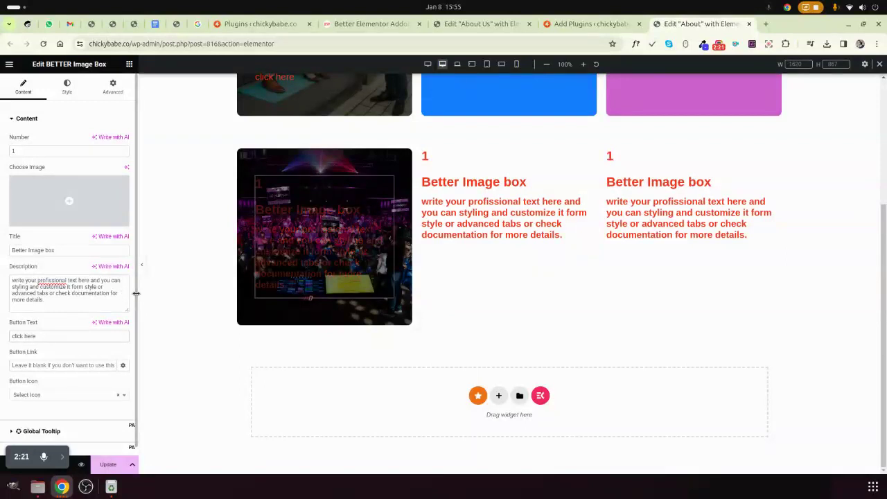
pyautogui.click(50, 365)
pyautogui.write('#')
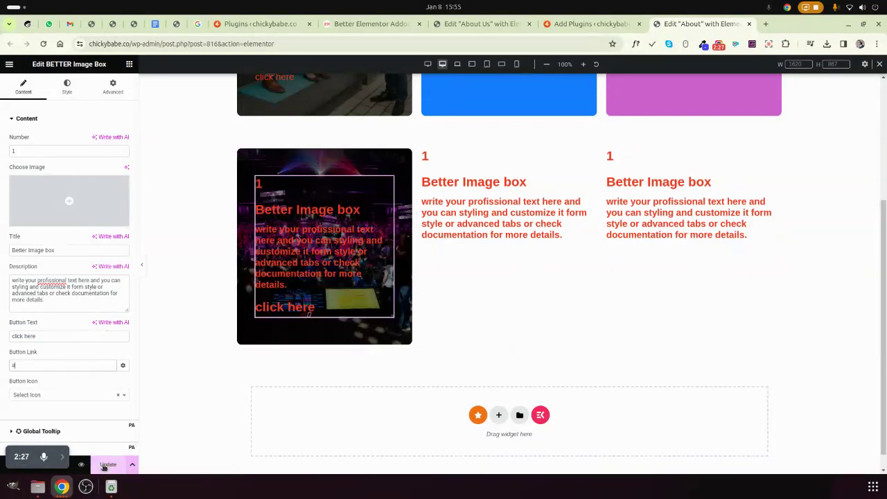
pyautogui.scroll(3, 363, 237)
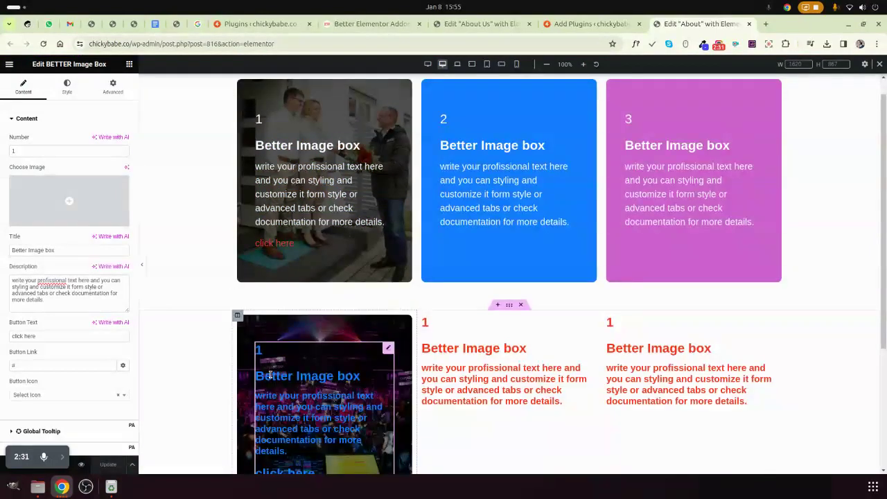
# Expand the image box's Number, Title, Paragraph and Button style settings in turn
pyautogui.click(66, 87)
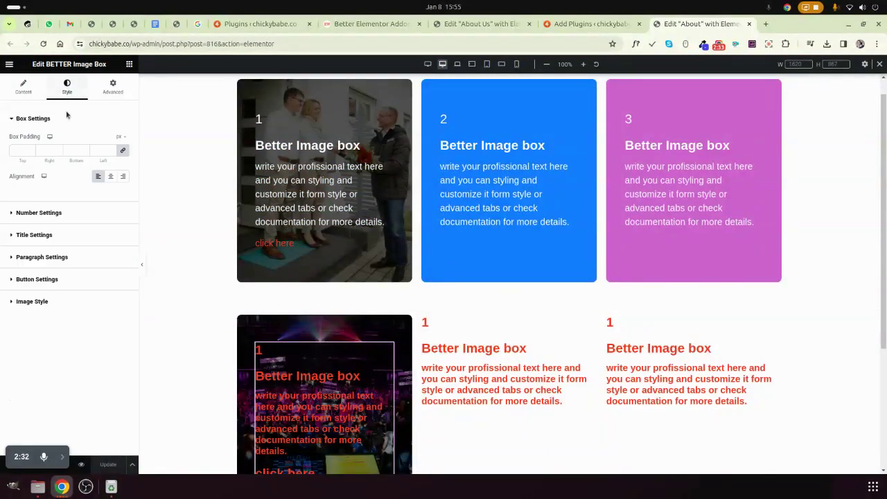
pyautogui.click(47, 214)
pyautogui.click(93, 218)
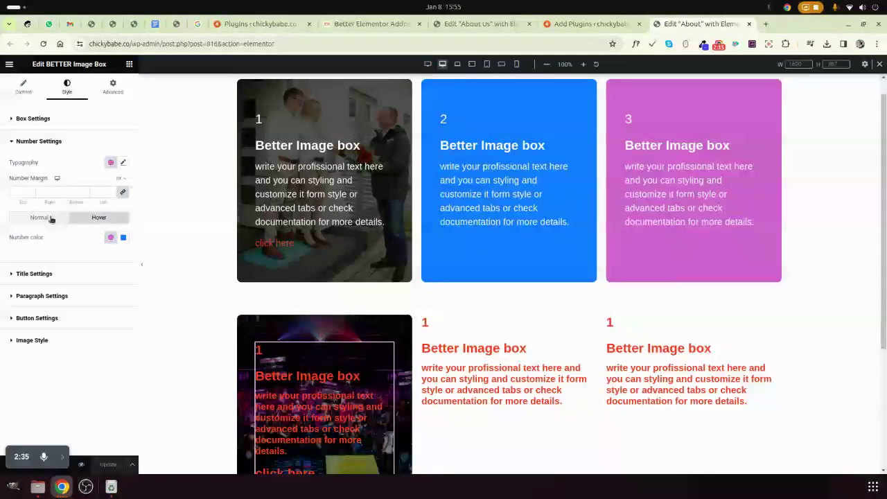
pyautogui.click(40, 218)
pyautogui.click(36, 323)
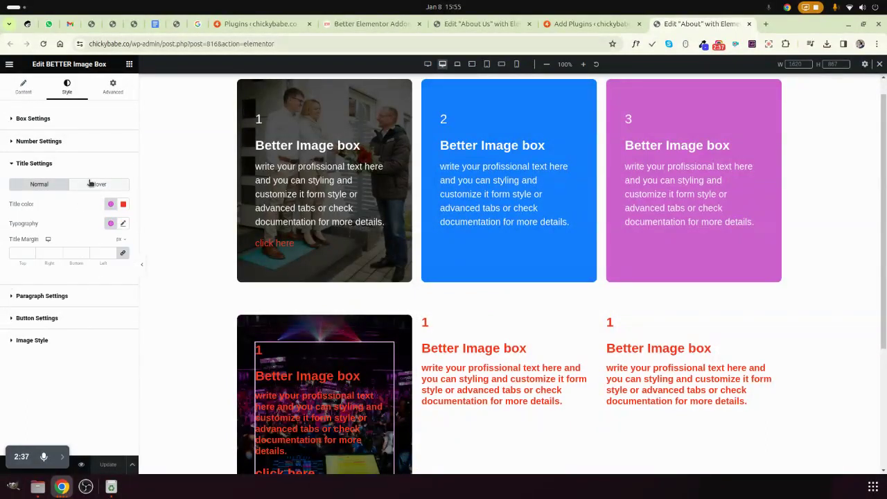
pyautogui.click(51, 297)
pyautogui.click(36, 318)
pyautogui.scroll(-2, 246, 229)
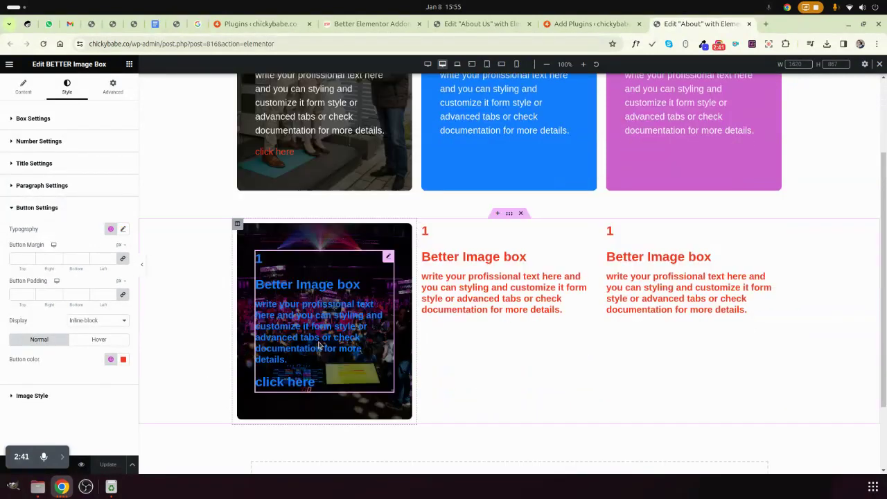
pyautogui.rightClick(237, 206)
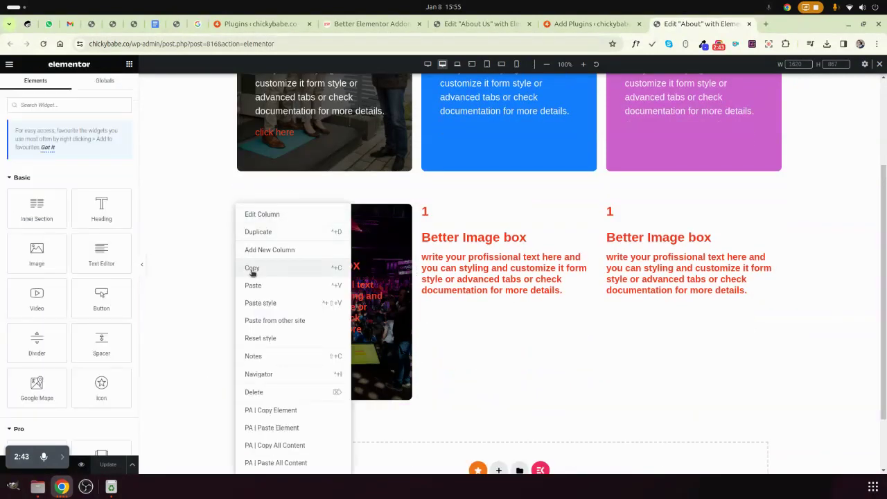
# Paste the first column's copied style onto the middle and third columns
pyautogui.rightClick(422, 205)
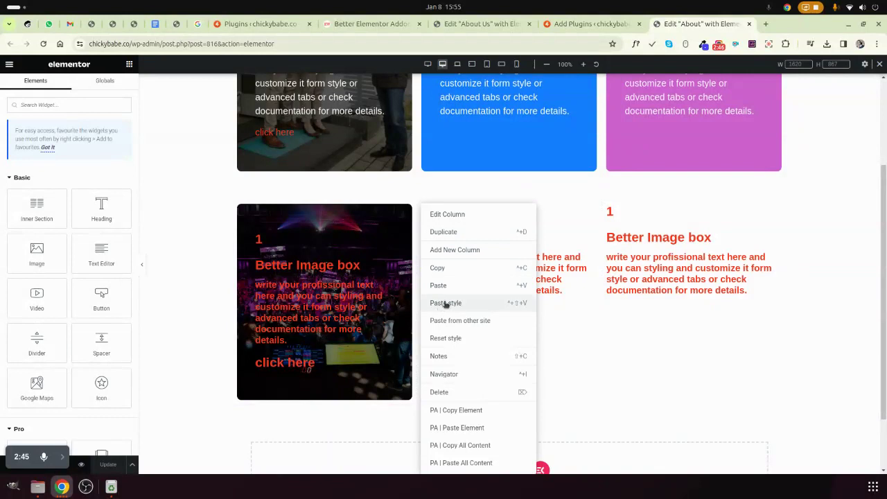
pyautogui.click(446, 303)
pyautogui.rightClick(608, 205)
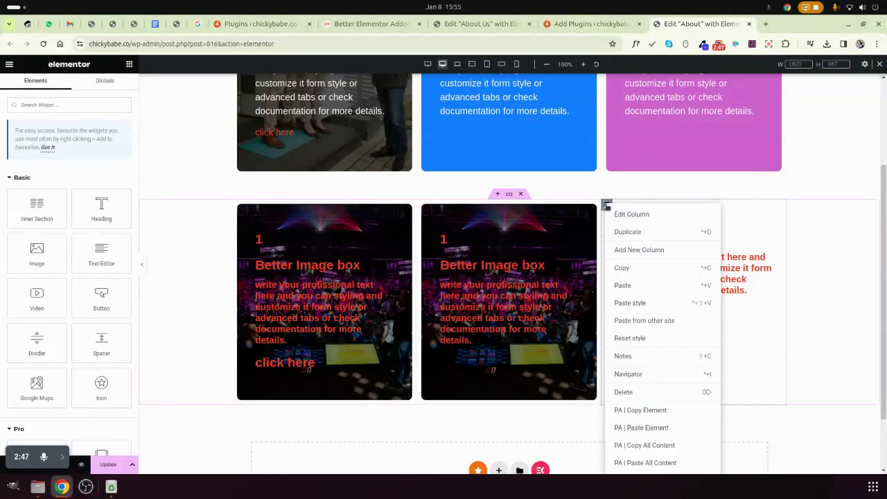
pyautogui.click(622, 302)
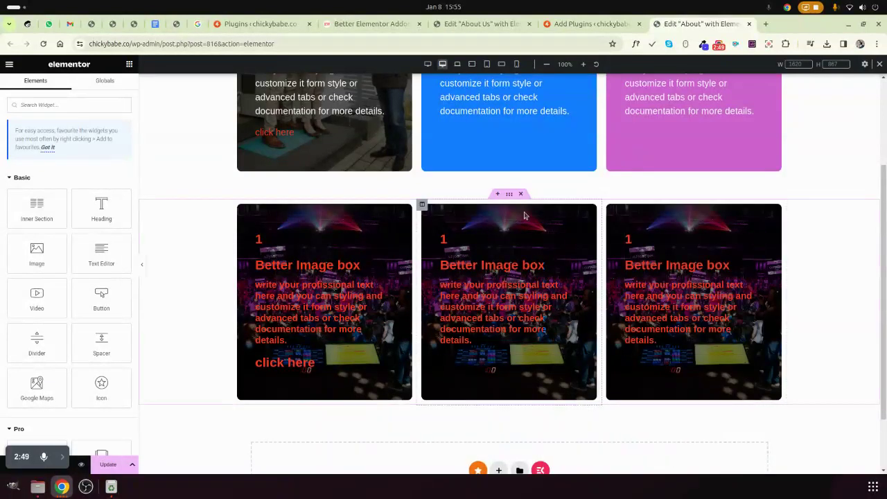
pyautogui.click(422, 205)
# Swap the middle column's image for a Primary red background with overlay opacity 0
pyautogui.click(66, 85)
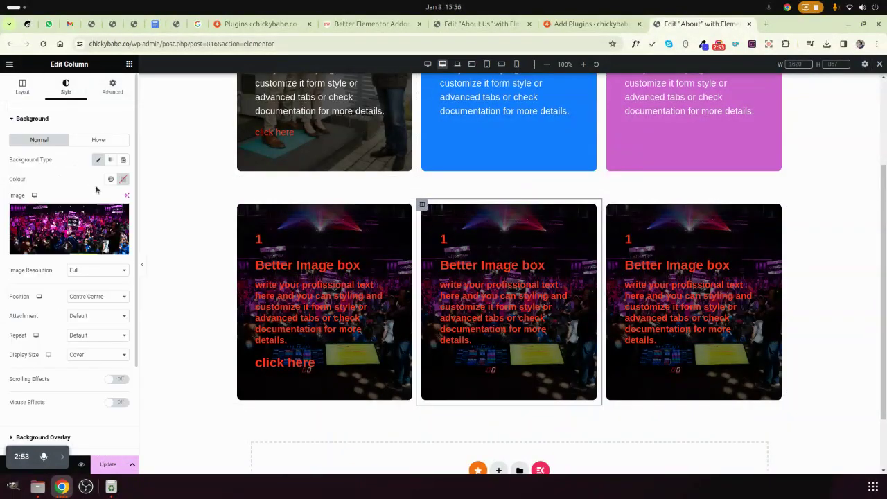
pyautogui.click(119, 208)
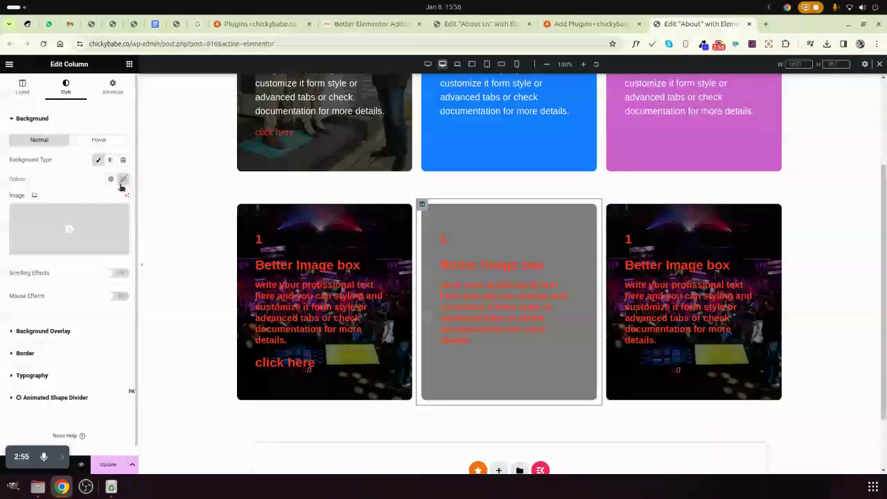
pyautogui.click(110, 180)
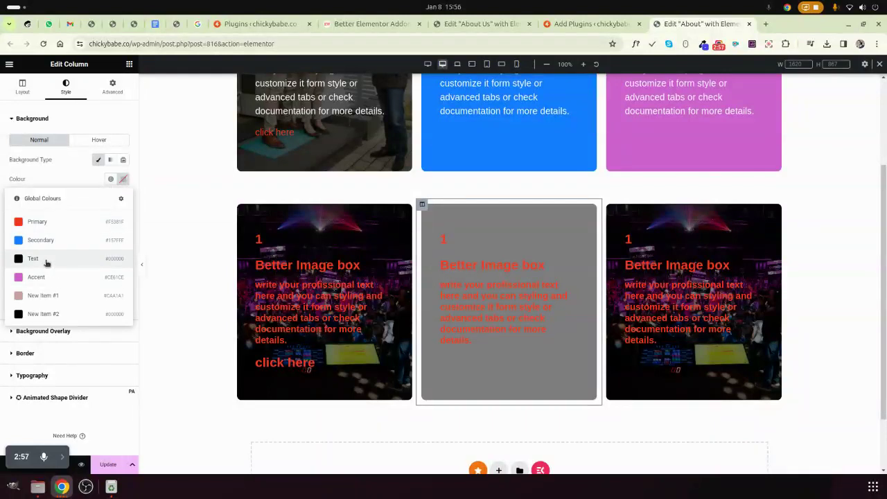
pyautogui.click(43, 221)
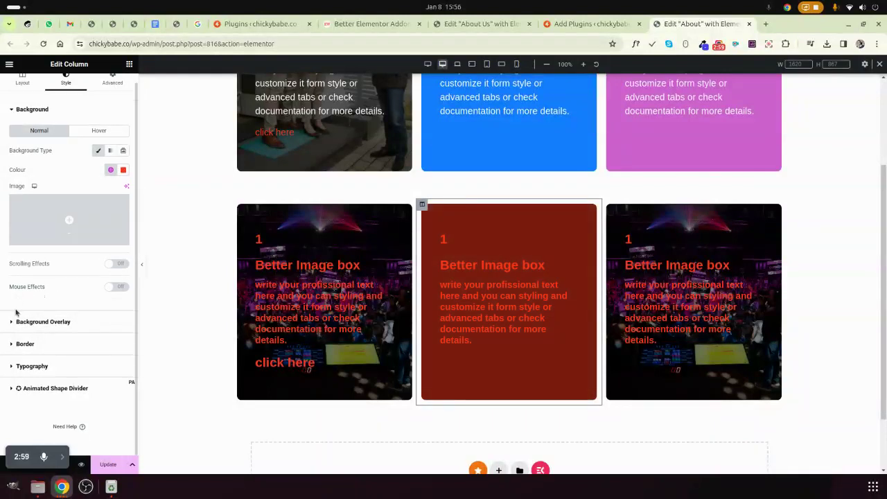
pyautogui.click(43, 322)
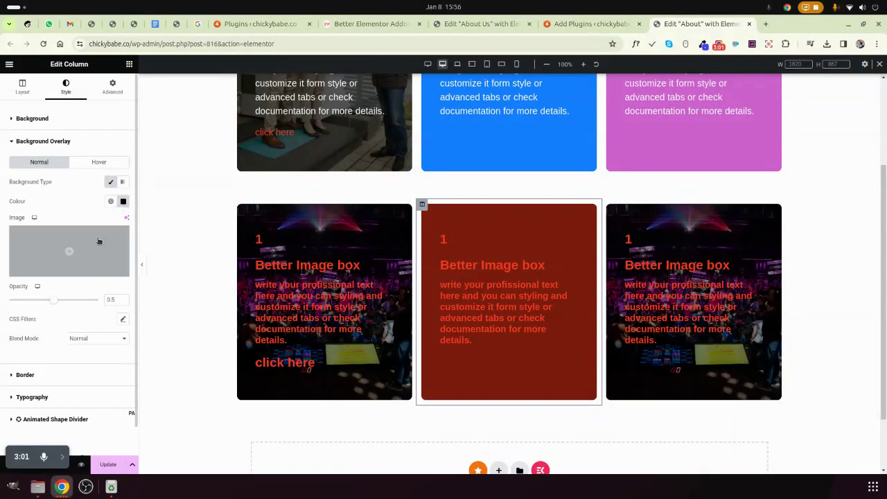
pyautogui.moveTo(43, 303); pyautogui.dragTo(0, 300)
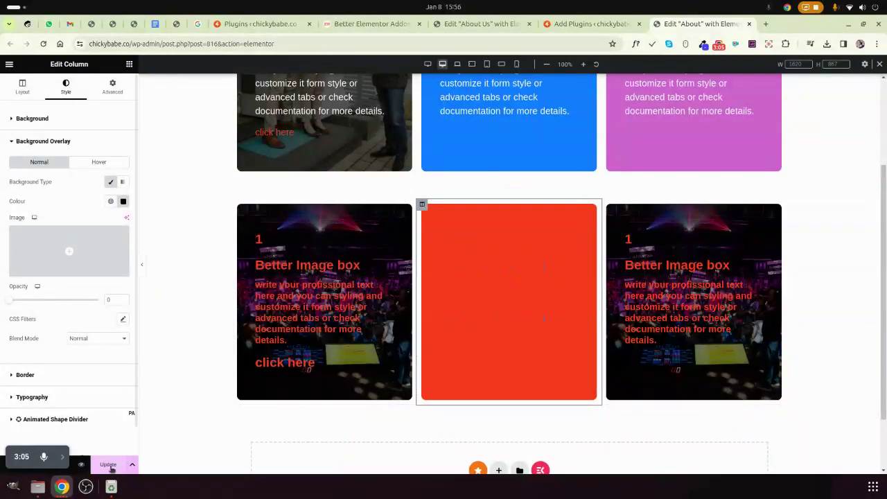
pyautogui.click(454, 289)
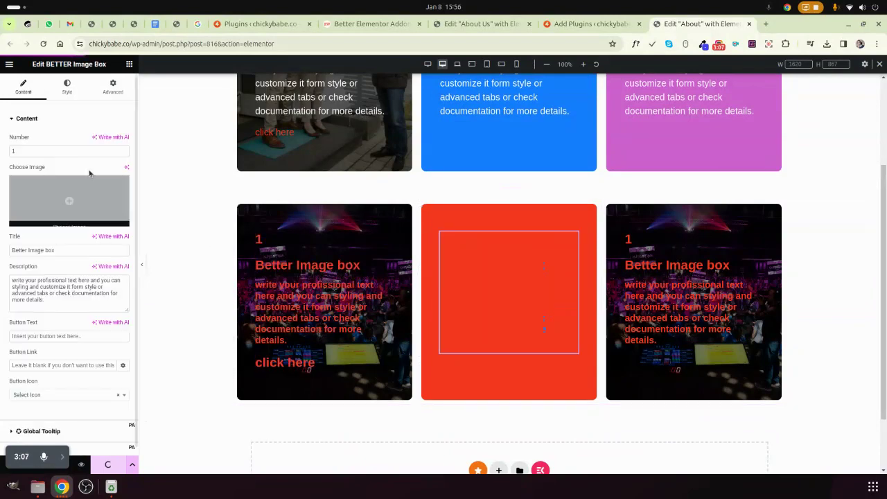
# Set the middle card's number and title colours to #fff
pyautogui.click(66, 87)
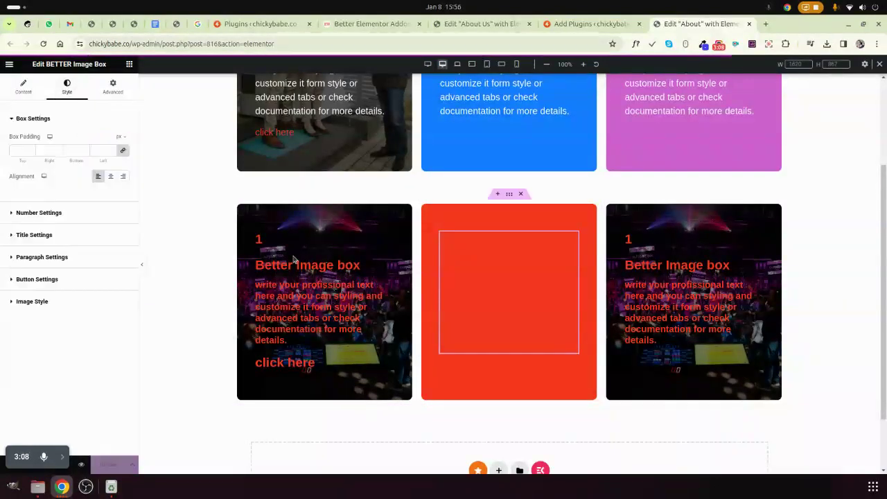
pyautogui.click(38, 213)
pyautogui.click(122, 237)
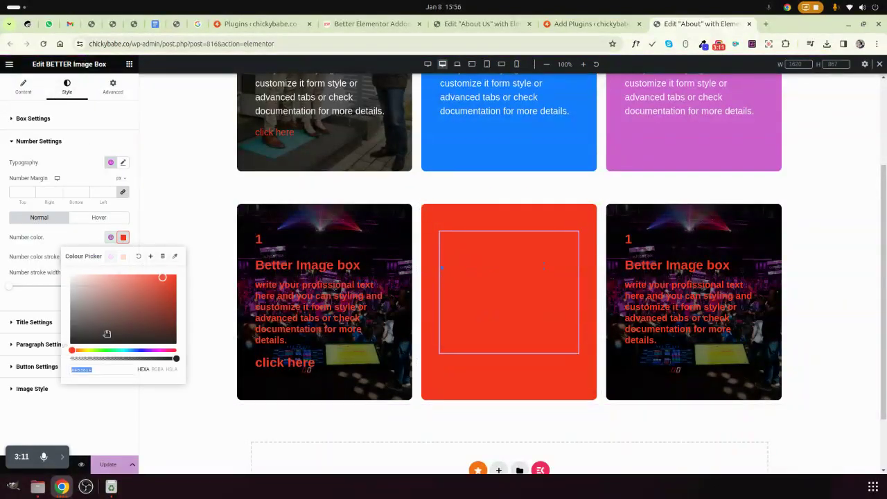
pyautogui.click(99, 369)
pyautogui.write('#fff')
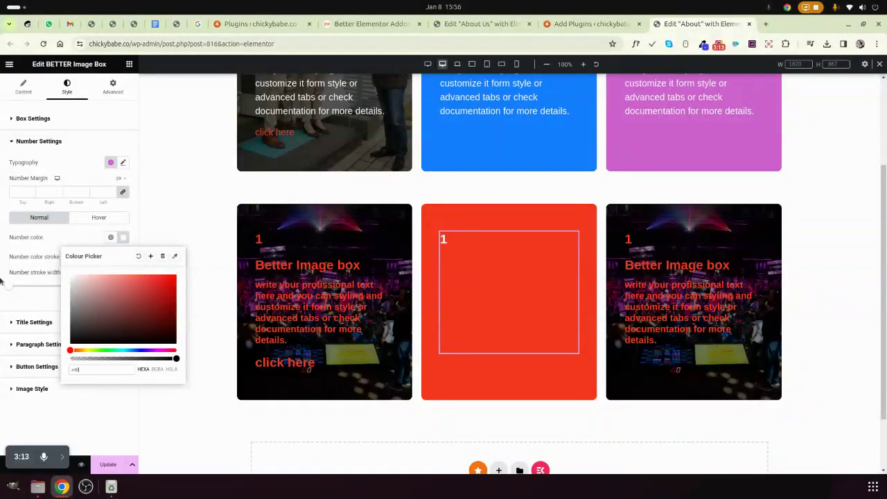
pyautogui.click(20, 323)
pyautogui.click(34, 322)
pyautogui.click(123, 204)
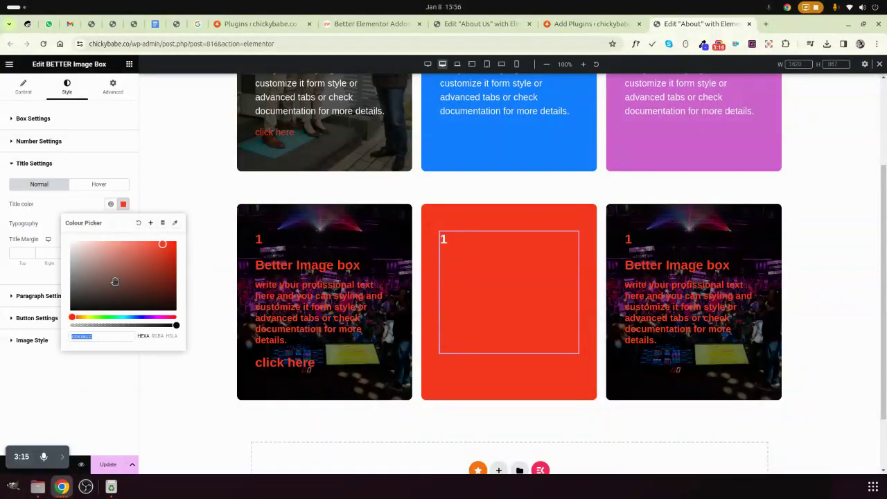
pyautogui.write('#fff')
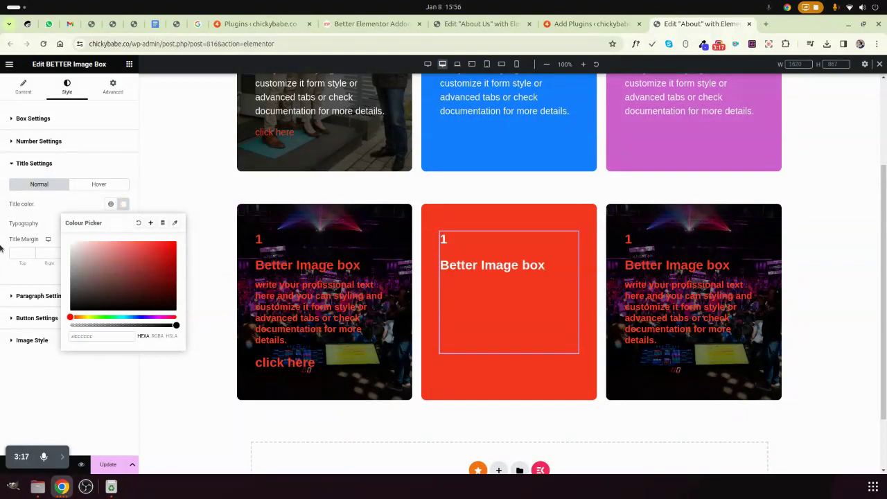
# Make the paragraph text white and save the page with Update
pyautogui.click(3, 252)
pyautogui.click(79, 296)
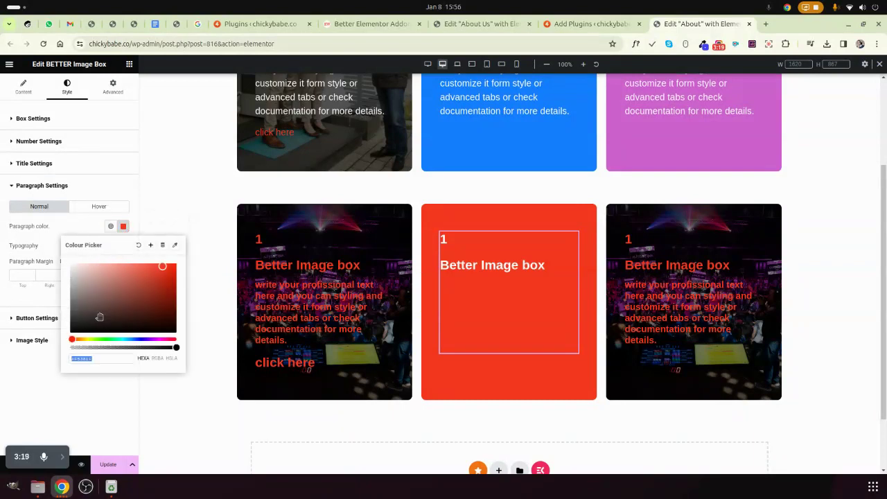
pyautogui.click(98, 357)
pyautogui.write('#FFFFFF')
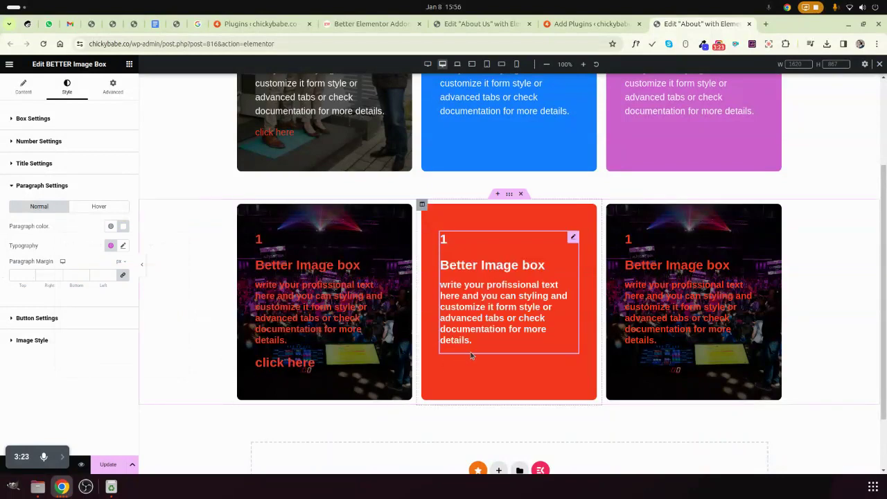
pyautogui.click(109, 464)
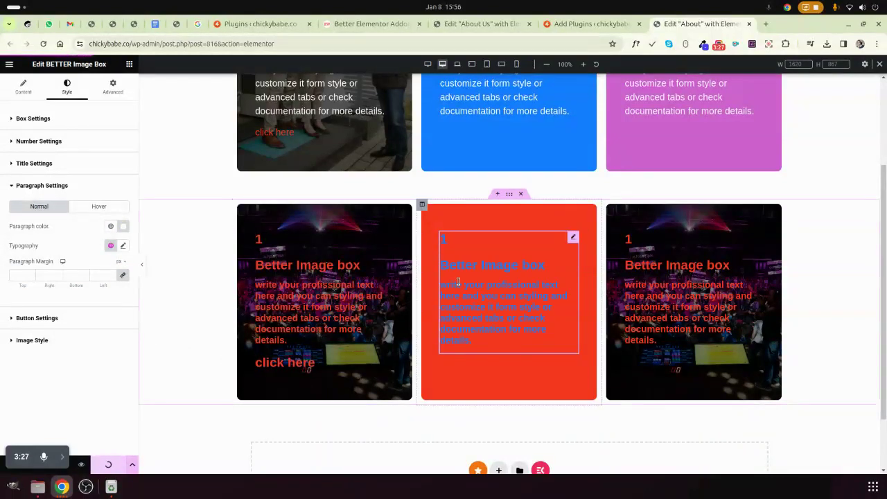
pyautogui.click(111, 210)
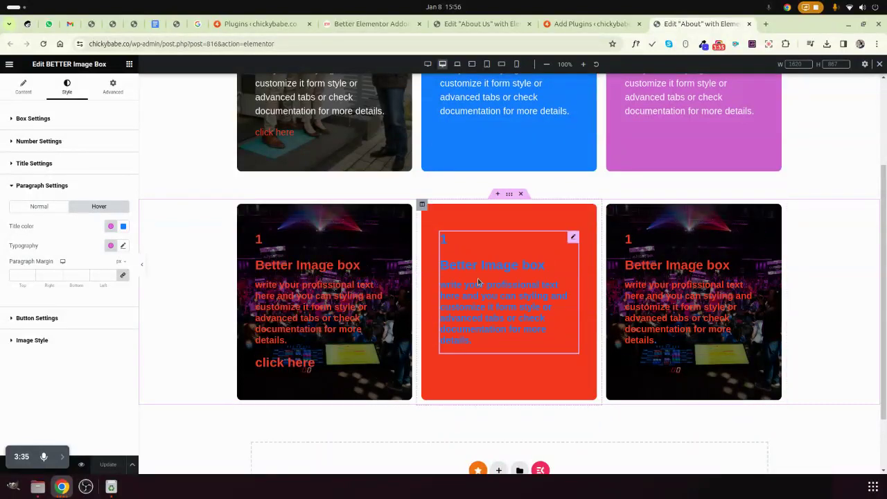
pyautogui.scroll(1, 647, 196)
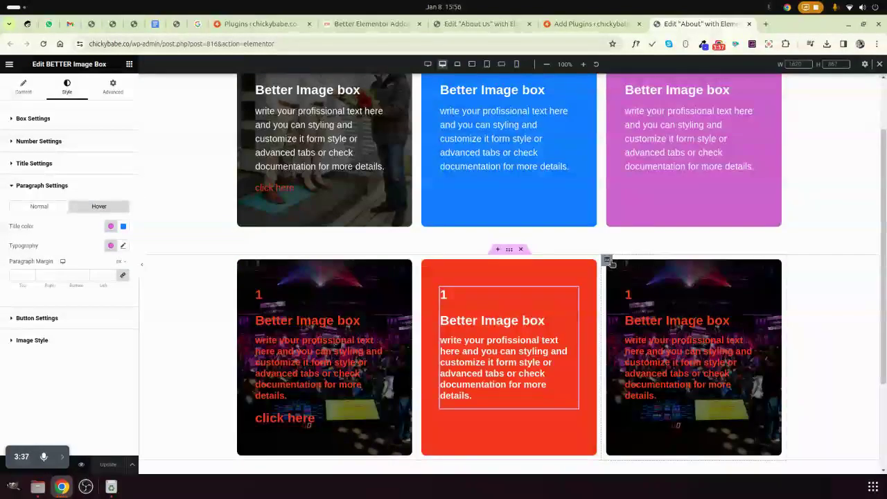
# Replace the bottom-right column's background photo with the Secondary global blue colour
pyautogui.click(607, 260)
pyautogui.click(65, 85)
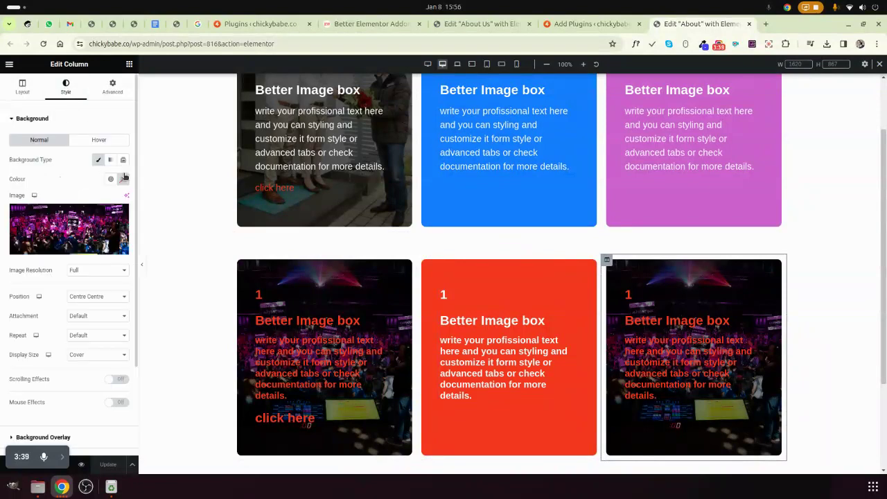
pyautogui.click(123, 248)
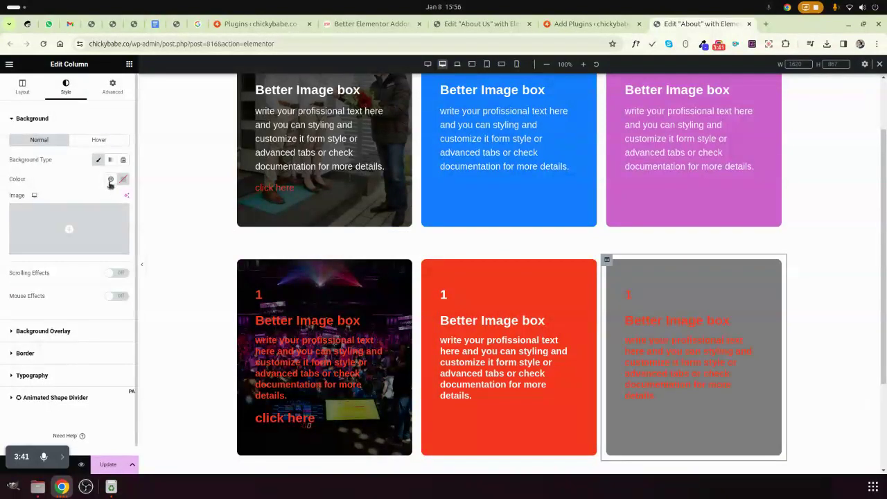
pyautogui.click(111, 180)
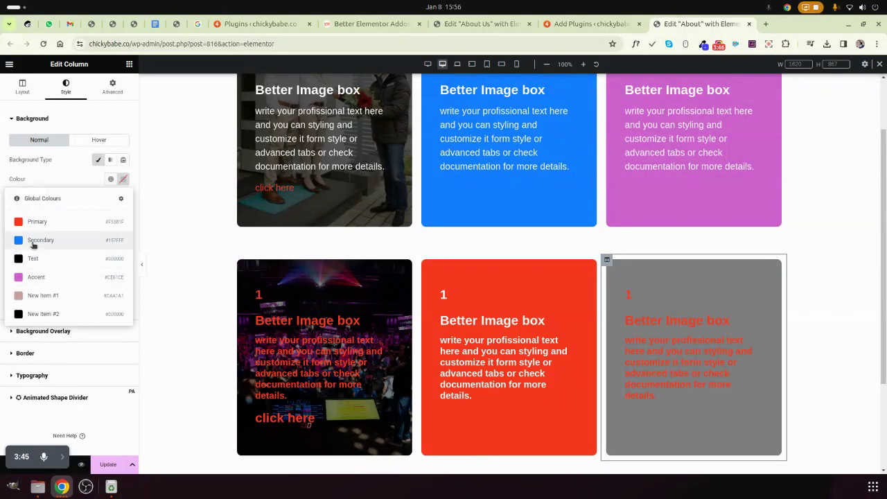
pyautogui.click(33, 241)
# Make the column's background overlay colour fully transparent (alpha 0)
pyautogui.click(43, 330)
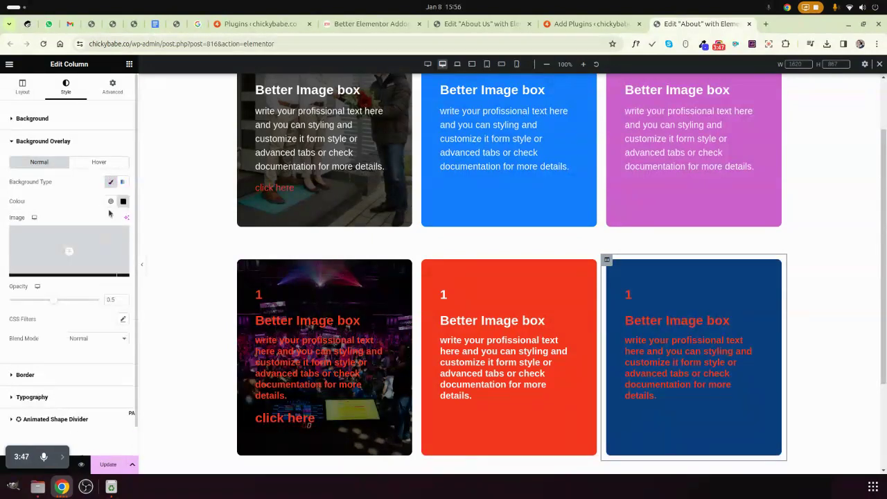
pyautogui.click(123, 201)
pyautogui.moveTo(74, 323); pyautogui.dragTo(57, 321)
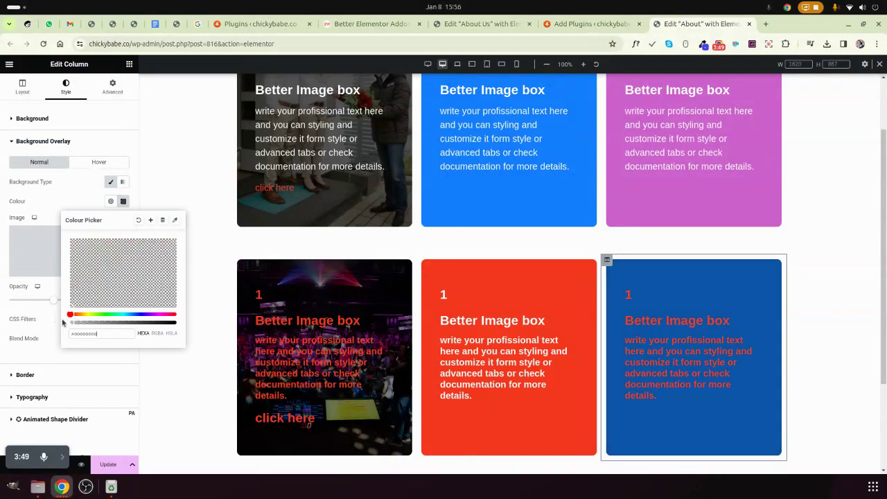
pyautogui.click(2, 303)
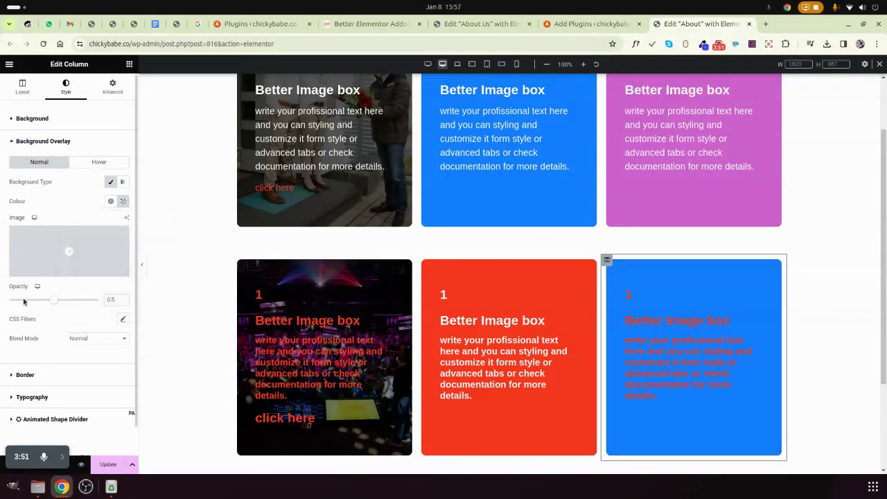
# Give the column's hover background overlay a classic black colour with opacity 0
pyautogui.click(107, 162)
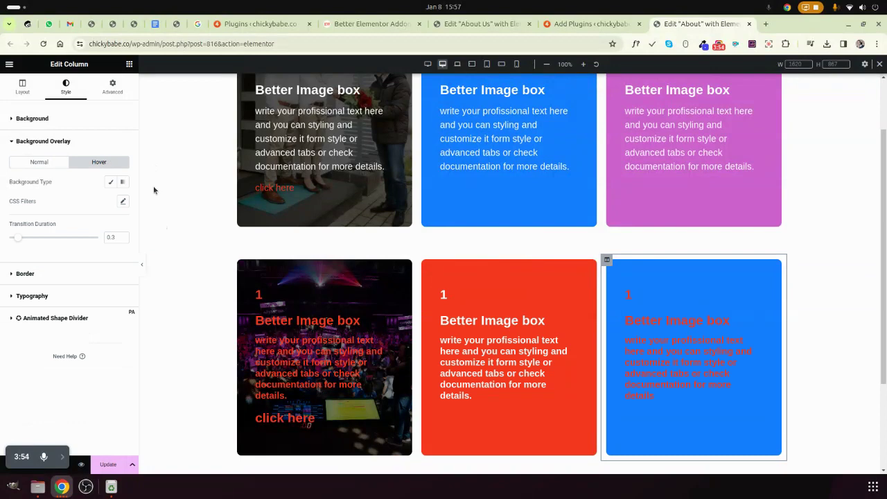
pyautogui.click(111, 181)
pyautogui.click(109, 202)
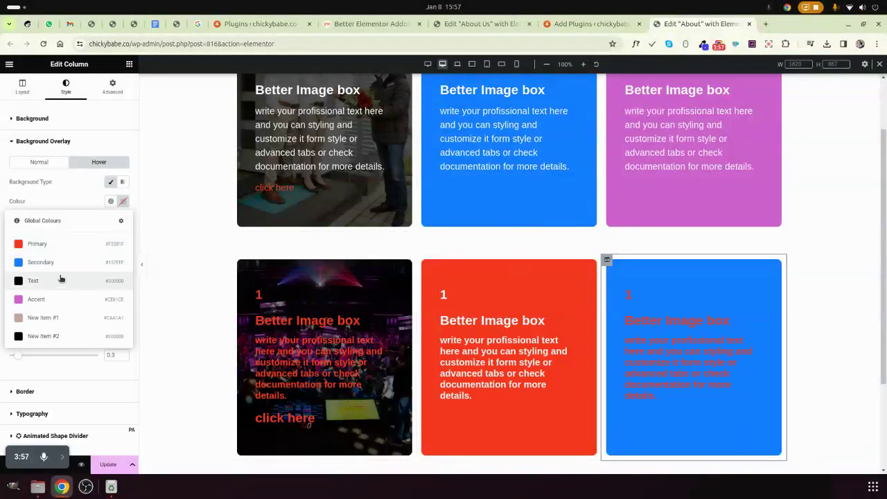
pyautogui.click(34, 299)
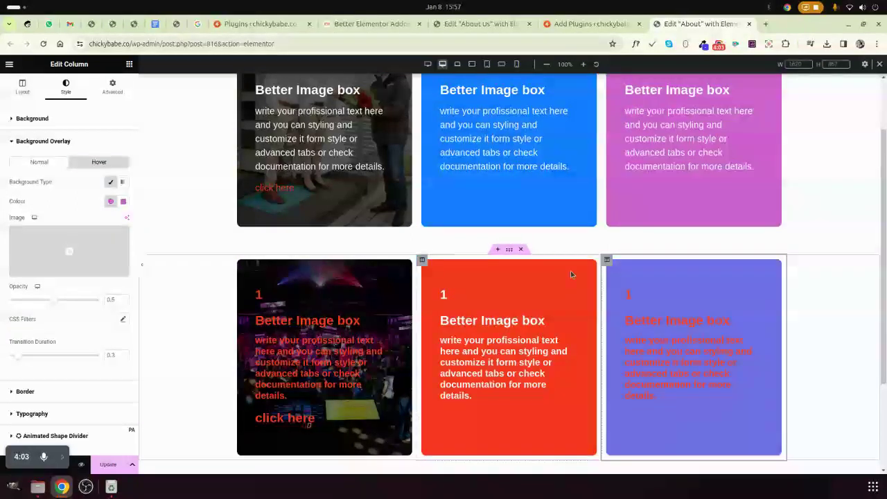
pyautogui.scroll(-2, 69, 264)
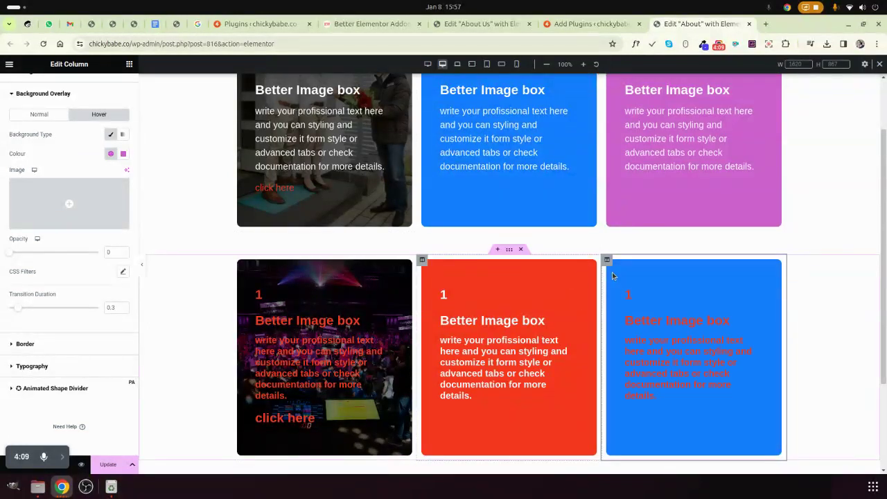
pyautogui.click(110, 154)
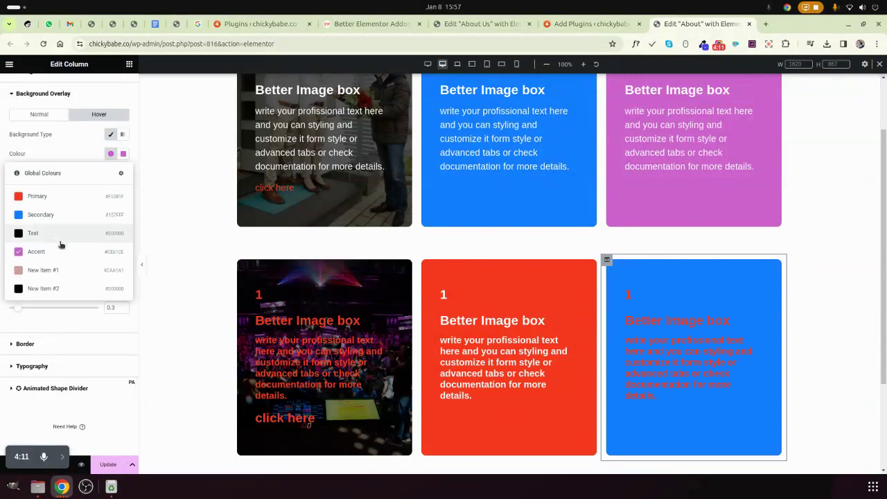
pyautogui.click(52, 234)
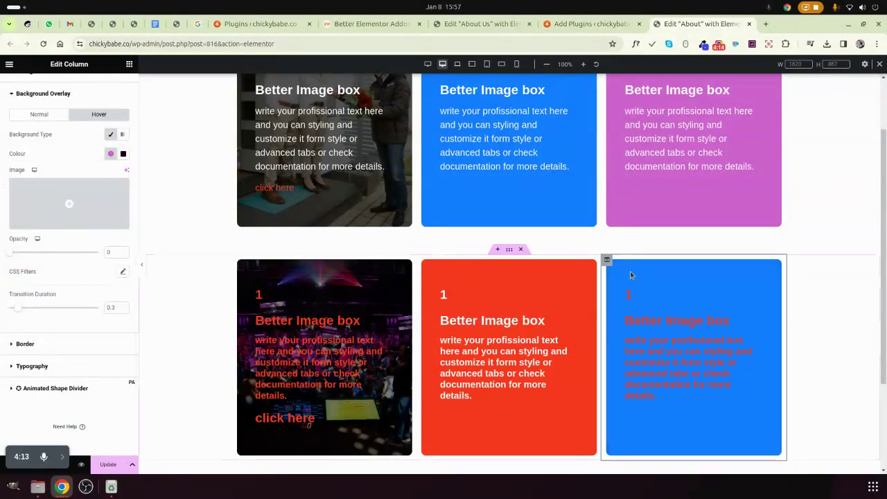
pyautogui.scroll(2, 61, 166)
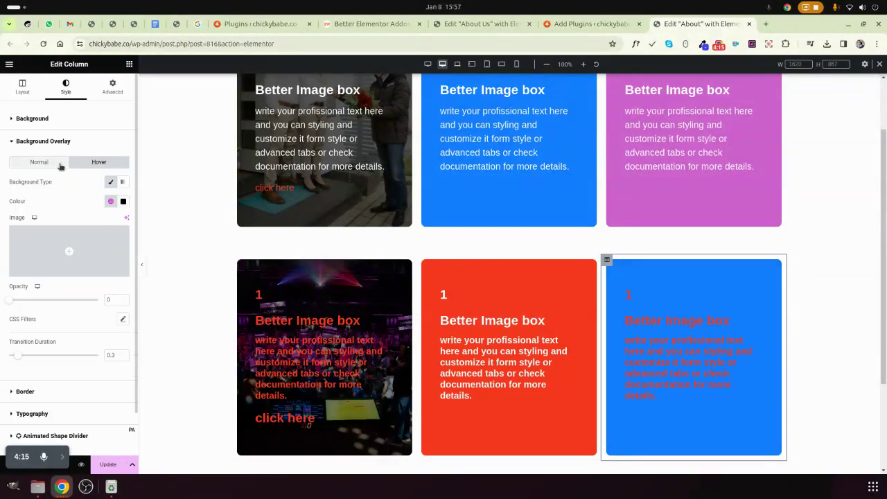
pyautogui.click(122, 202)
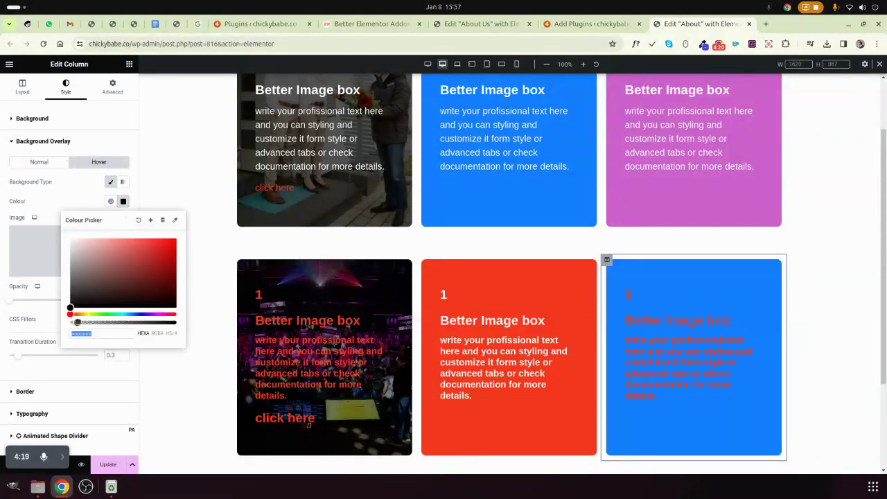
pyautogui.click(39, 161)
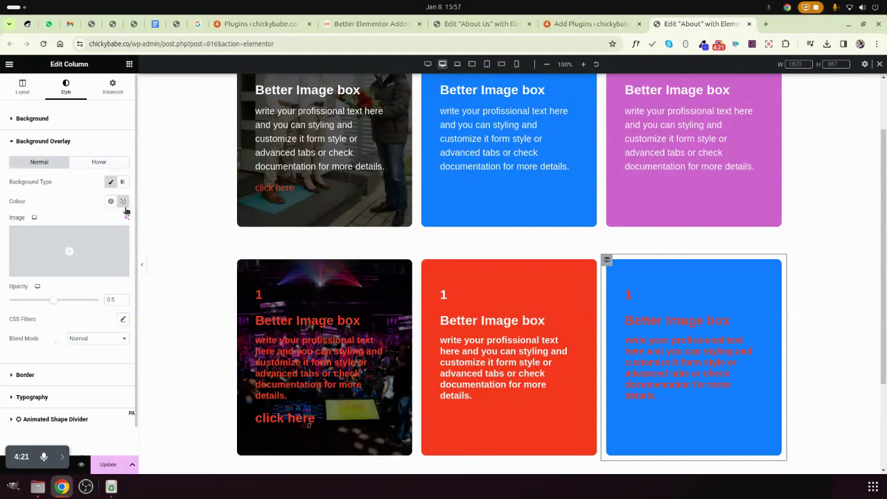
# Set the column's hover background to the classic Accent purple global colour
pyautogui.click(74, 127)
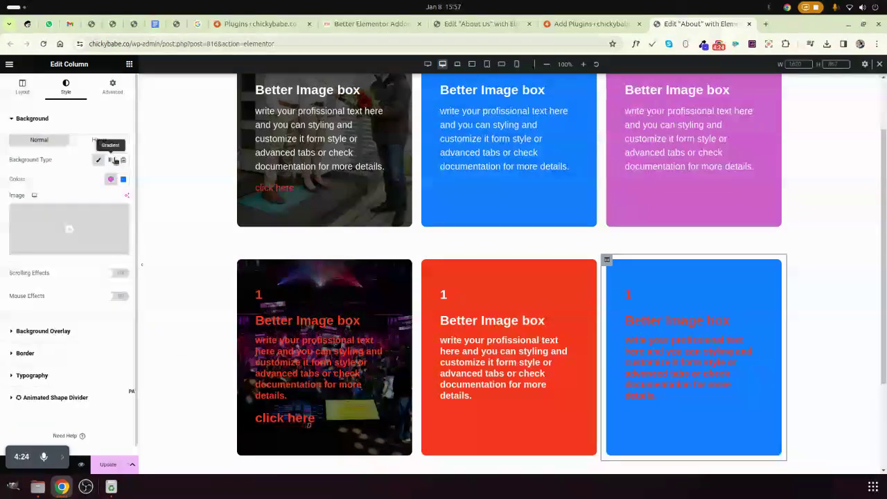
pyautogui.click(98, 140)
pyautogui.click(109, 161)
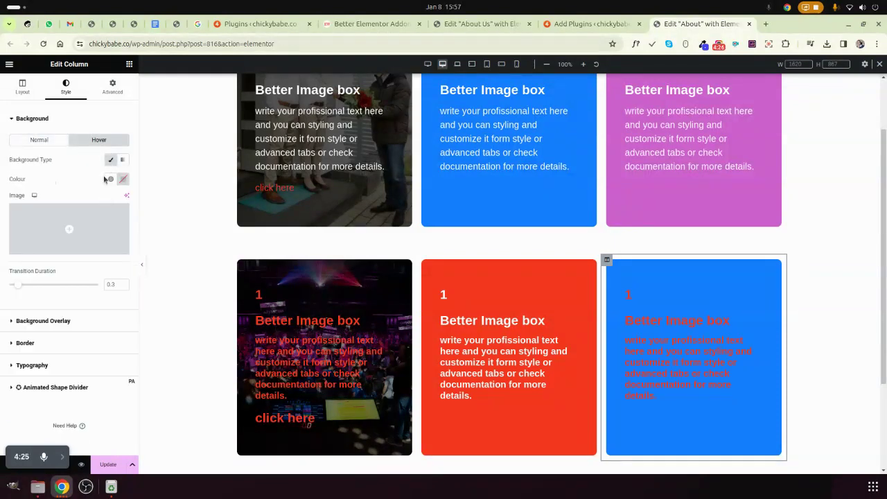
pyautogui.click(109, 179)
pyautogui.click(39, 277)
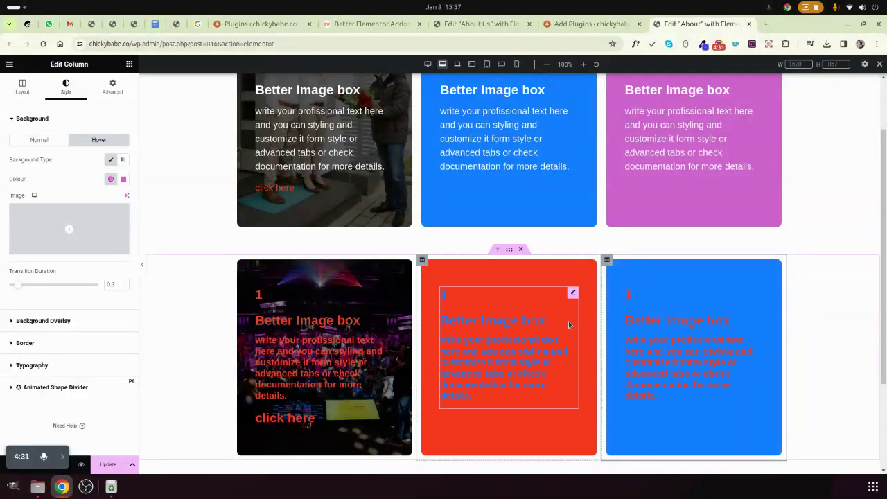
# Select the bottom-right card's image box and make its number colour white
pyautogui.click(693, 360)
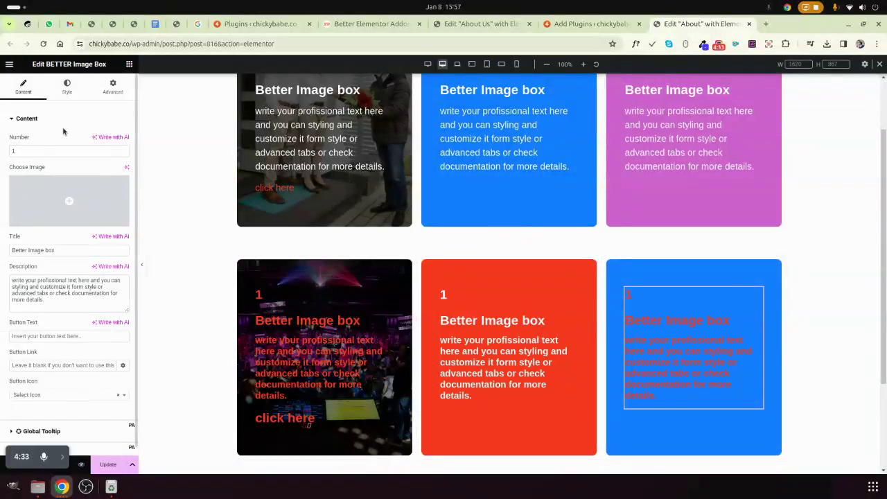
pyautogui.click(66, 87)
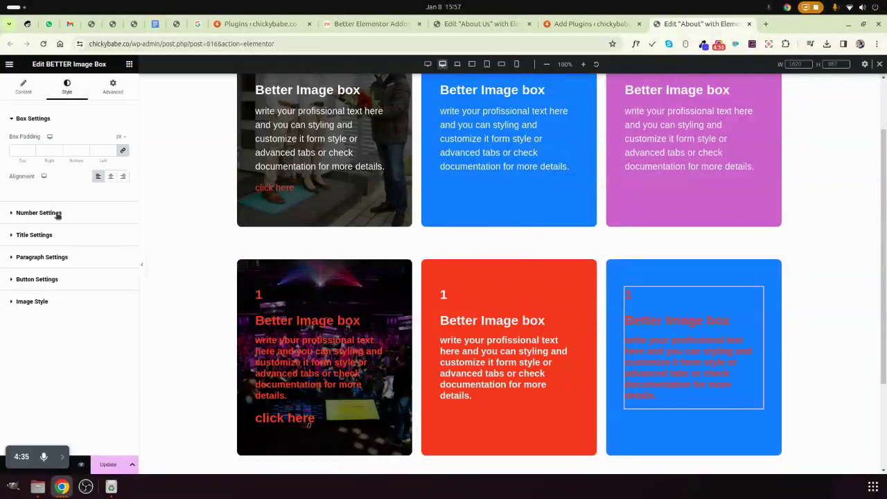
pyautogui.click(39, 213)
pyautogui.click(125, 237)
pyautogui.click(95, 368)
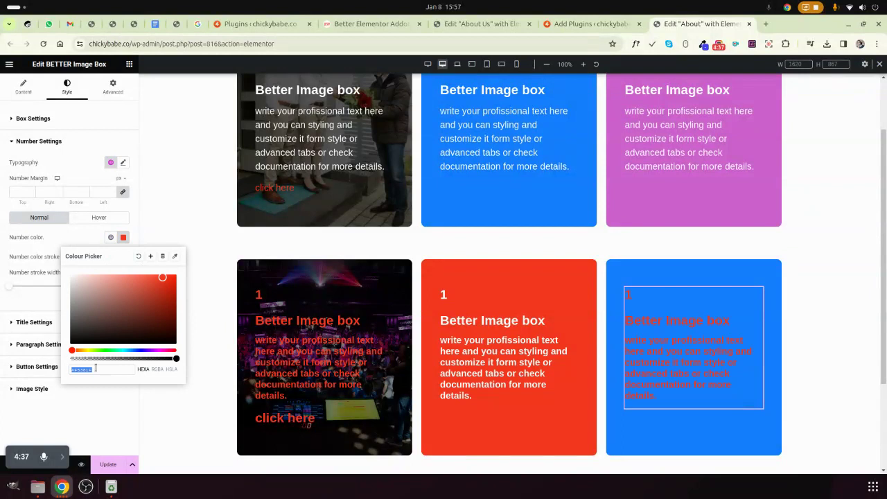
pyautogui.click(123, 237)
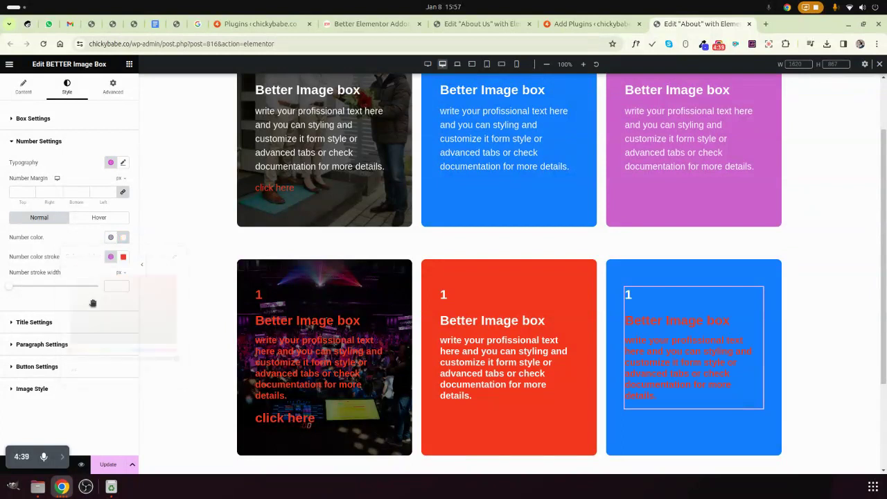
# Set the card's title colour to #fff
pyautogui.click(69, 323)
pyautogui.click(123, 203)
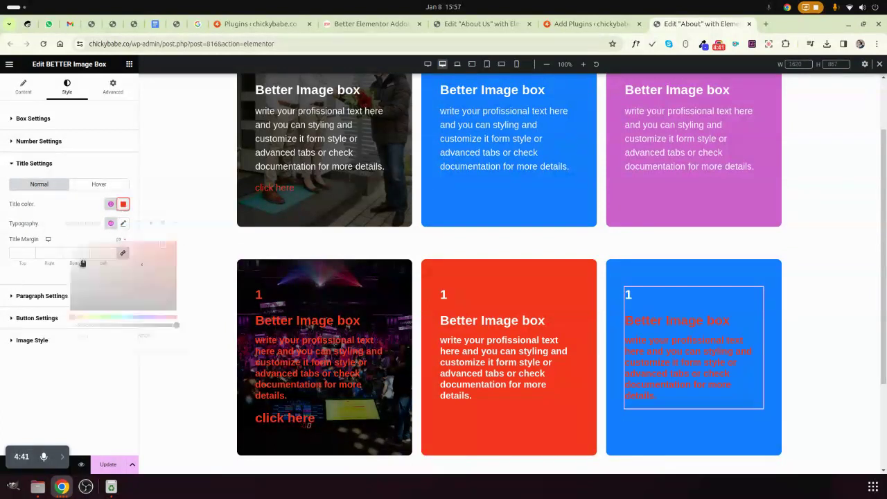
pyautogui.click(80, 335)
pyautogui.write('#fff')
pyautogui.click(12, 281)
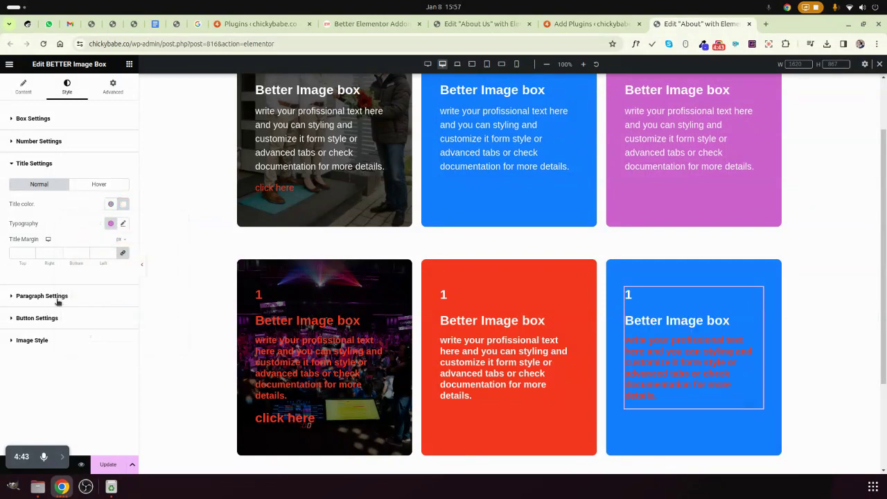
# Set the card's paragraph (description) colour to #fff
pyautogui.click(38, 296)
pyautogui.click(124, 226)
pyautogui.click(99, 359)
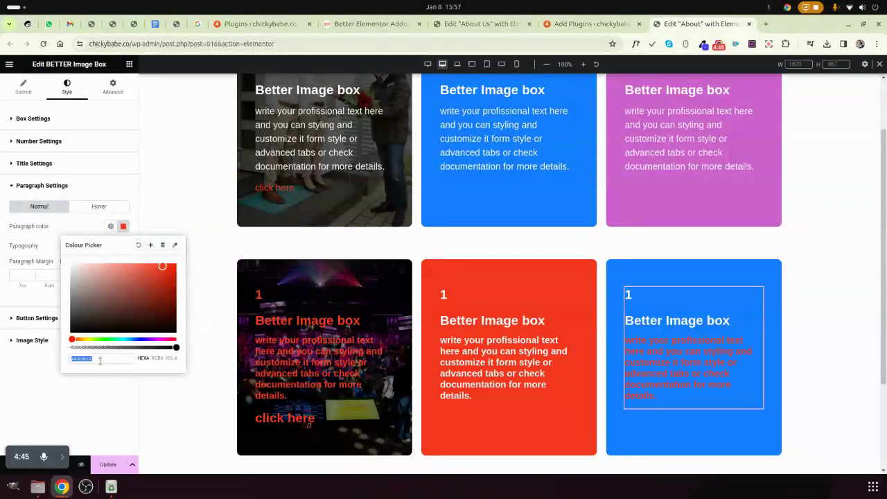
pyautogui.write('#fff')
pyautogui.click(39, 312)
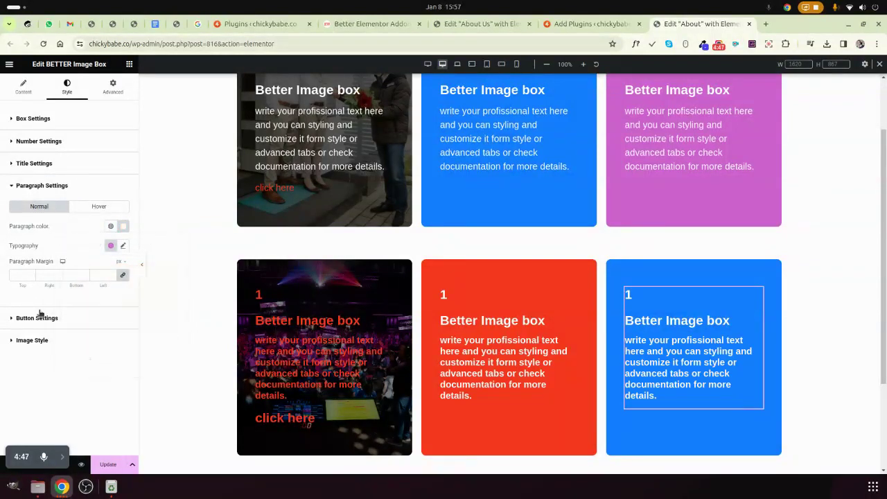
# Set the card's button colour to #fff
pyautogui.click(100, 317)
pyautogui.click(124, 360)
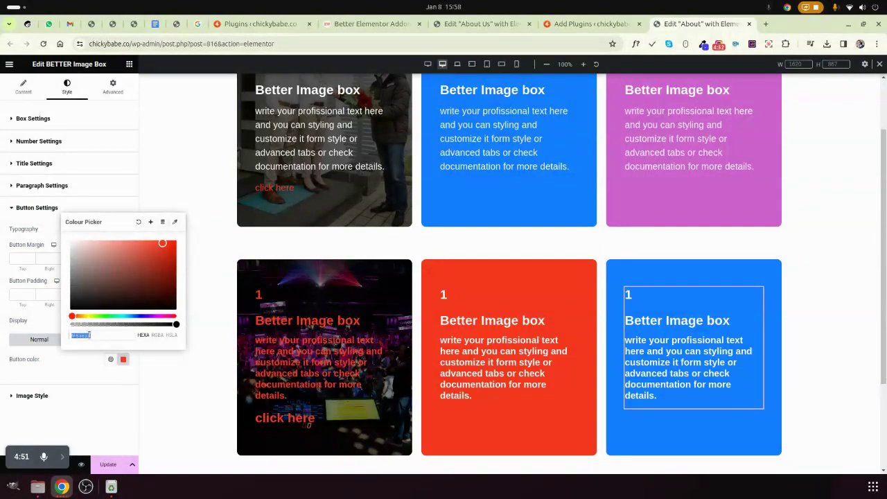
pyautogui.write('#fff')
pyautogui.click(76, 416)
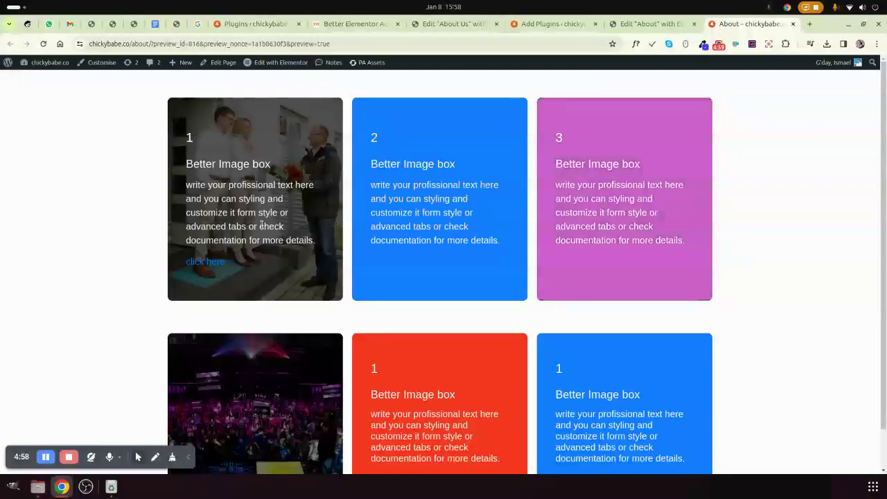
pyautogui.scroll(-1, 579, 259)
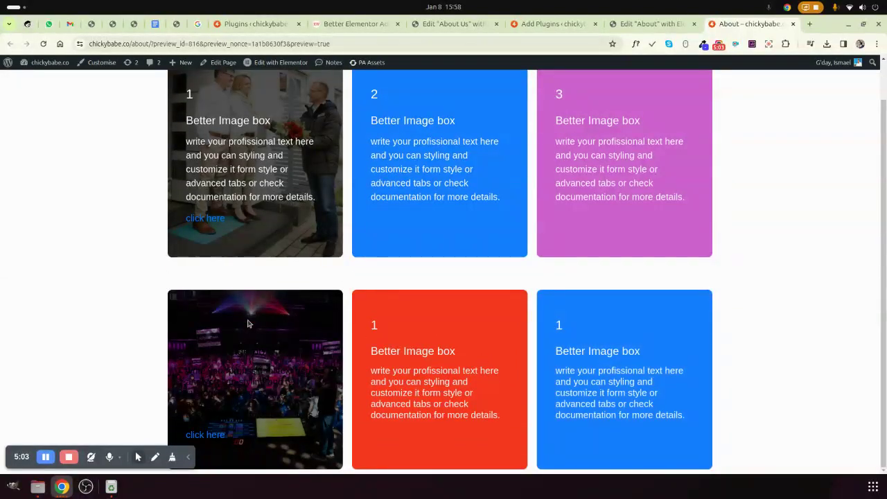
pyautogui.moveTo(233, 369); pyautogui.dragTo(274, 392)
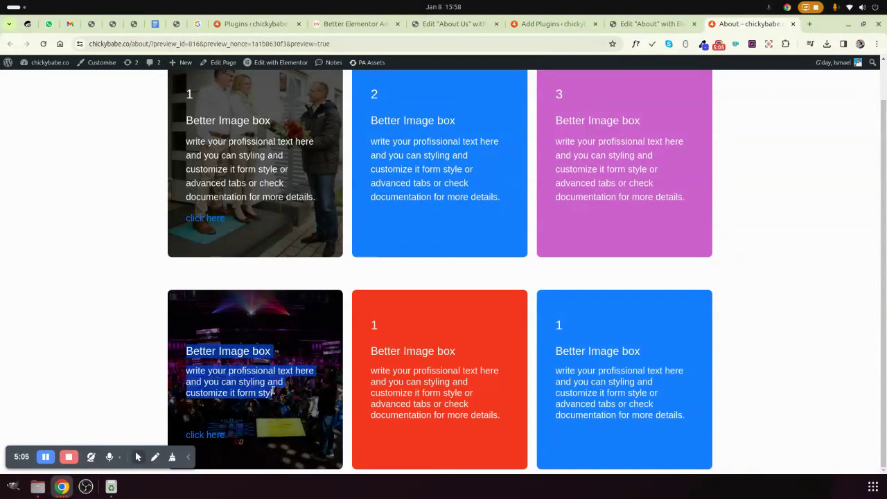
pyautogui.click(217, 370)
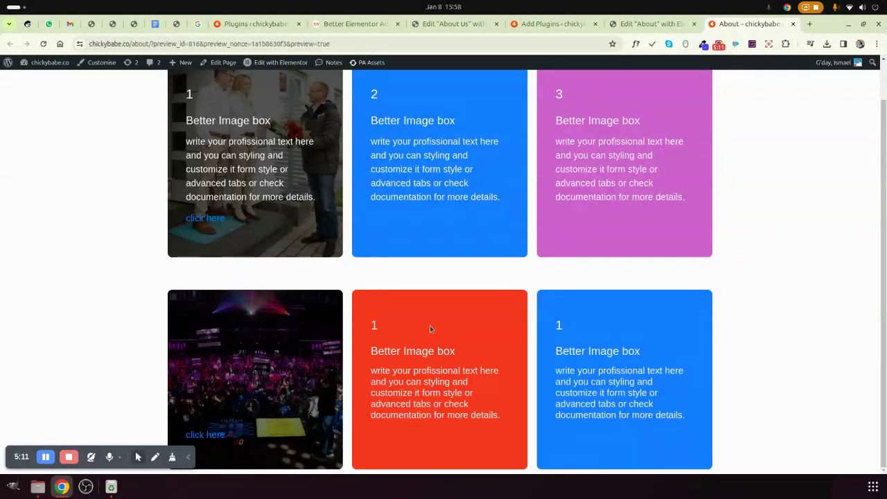
pyautogui.hotkey('ctrl', 'pageup')
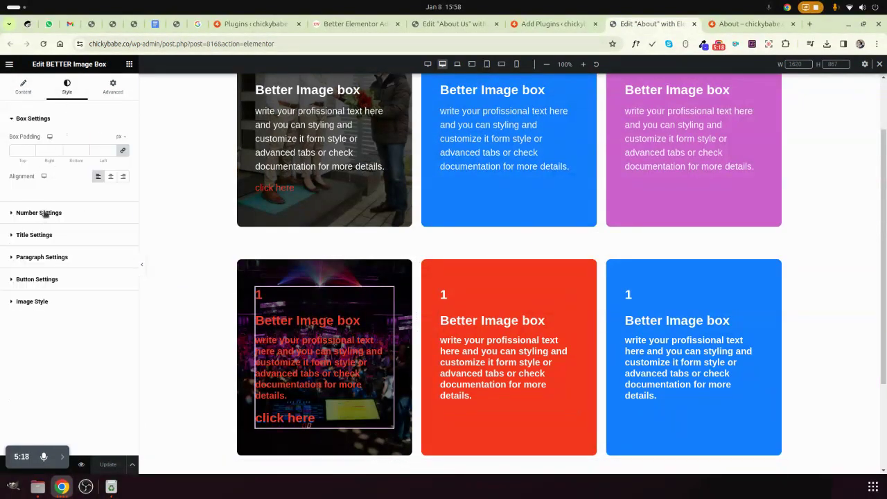
# Clear the bottom-left card's title and paragraph colours so the text shows white
pyautogui.click(35, 235)
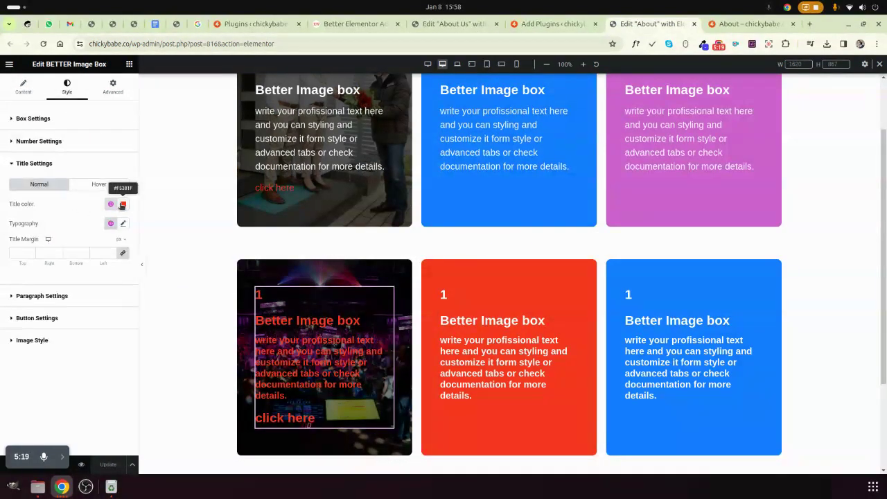
pyautogui.click(122, 205)
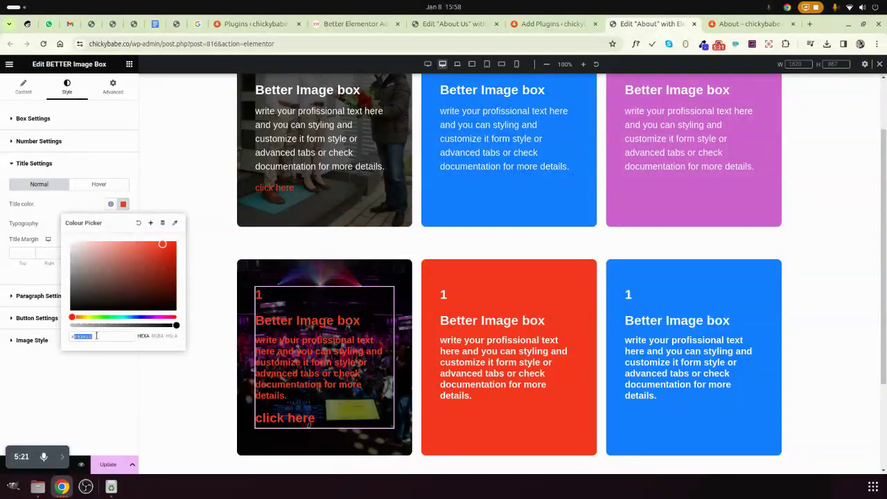
pyautogui.press('BackSpace')
pyautogui.click(73, 306)
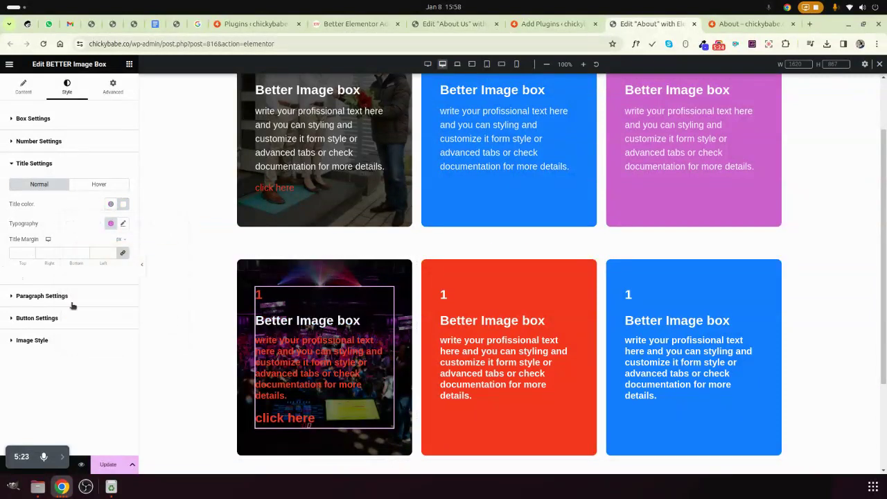
pyautogui.click(70, 296)
pyautogui.click(123, 226)
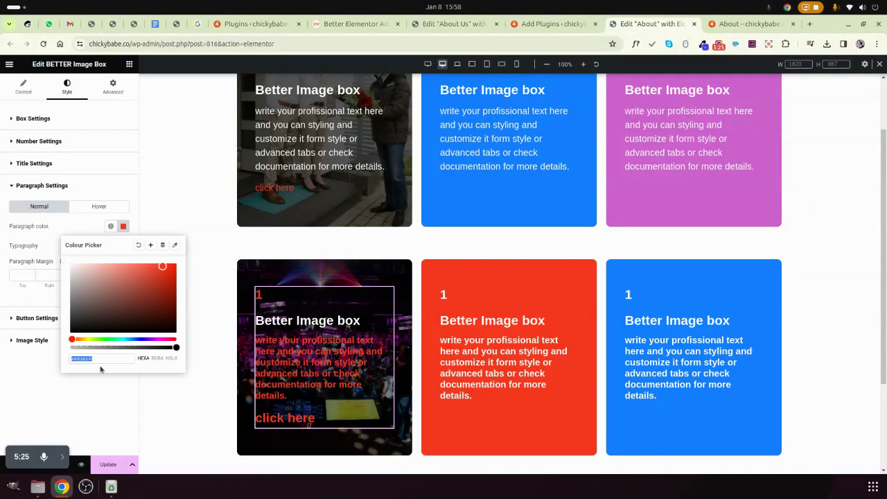
pyautogui.press('BackSpace')
pyautogui.press('BackSpace')
pyautogui.click(34, 163)
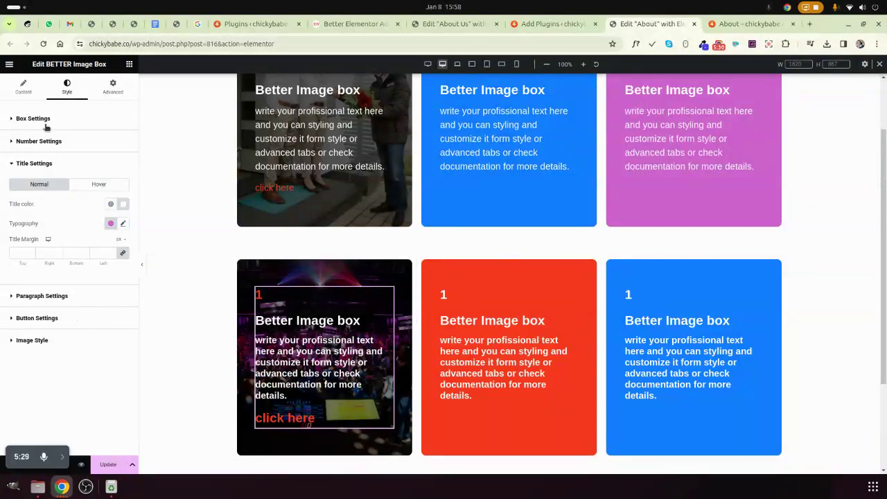
# Set the bottom-left card's number colour to #fff and check its button colour
pyautogui.click(50, 141)
pyautogui.click(123, 237)
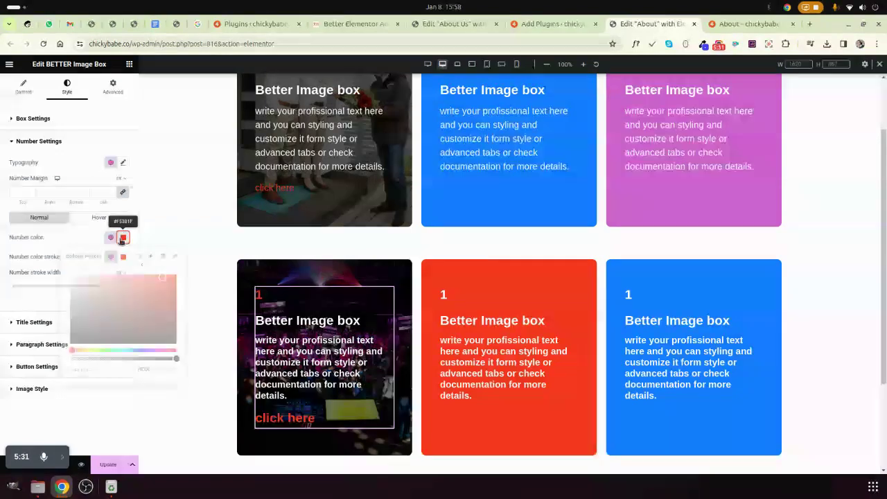
pyautogui.write('#f')
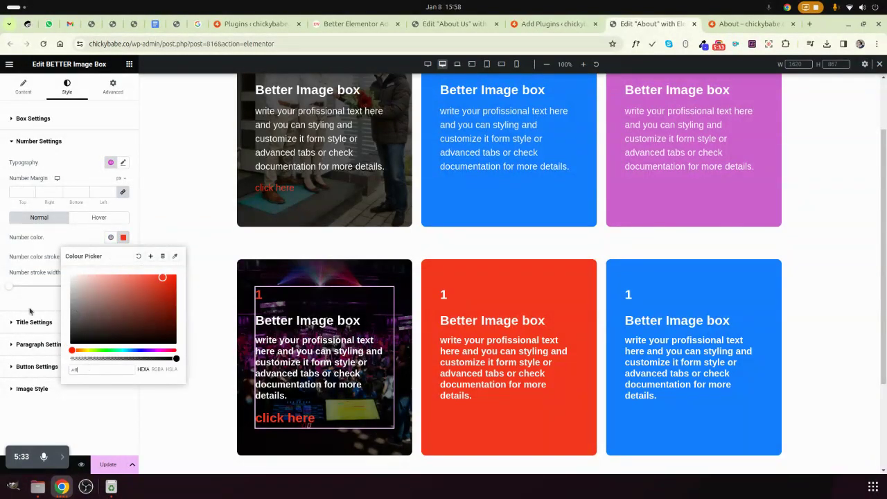
pyautogui.write('ff')
pyautogui.click(68, 374)
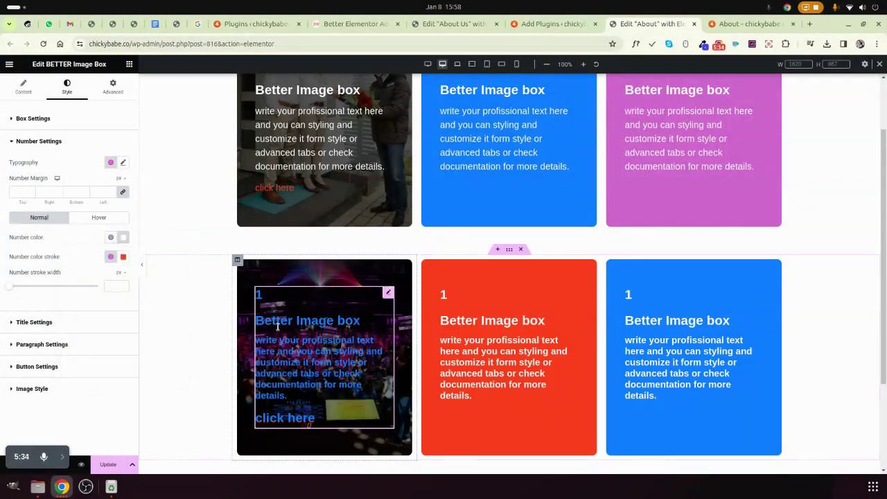
pyautogui.click(56, 323)
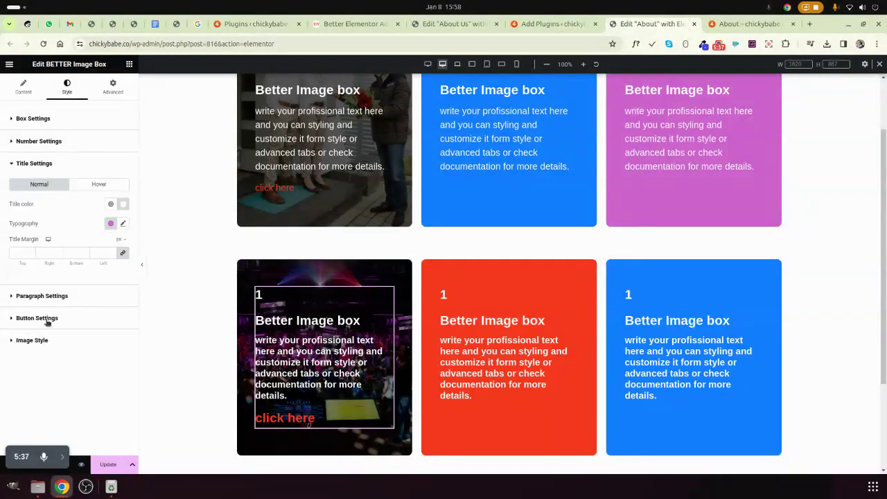
pyautogui.click(54, 339)
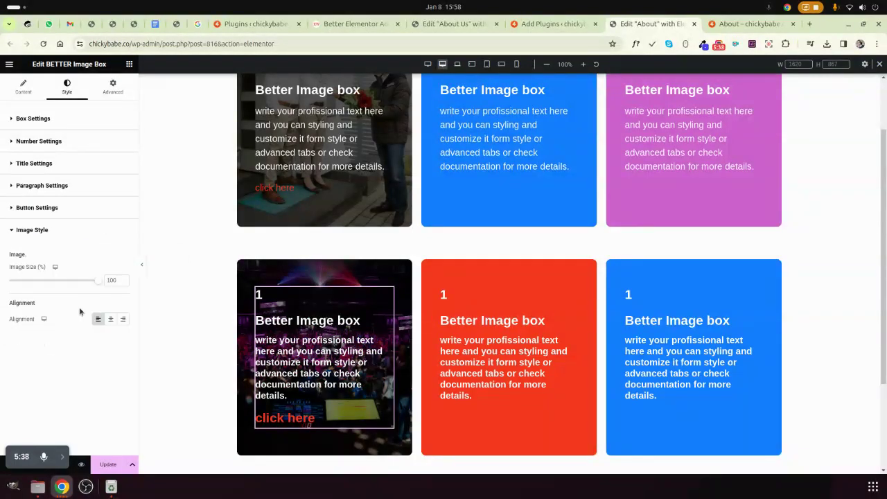
pyautogui.click(79, 206)
pyautogui.click(124, 359)
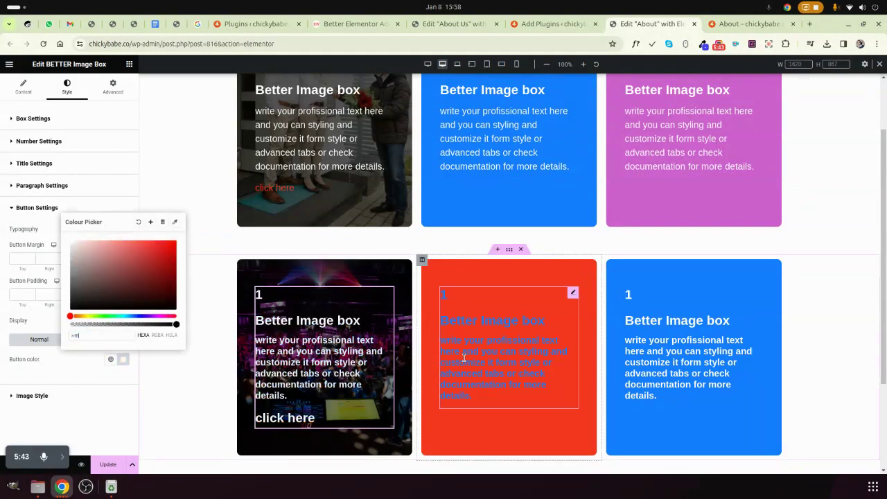
# Check the red middle card's number hover colour, then save the page and preview it live
pyautogui.click(527, 347)
pyautogui.click(67, 88)
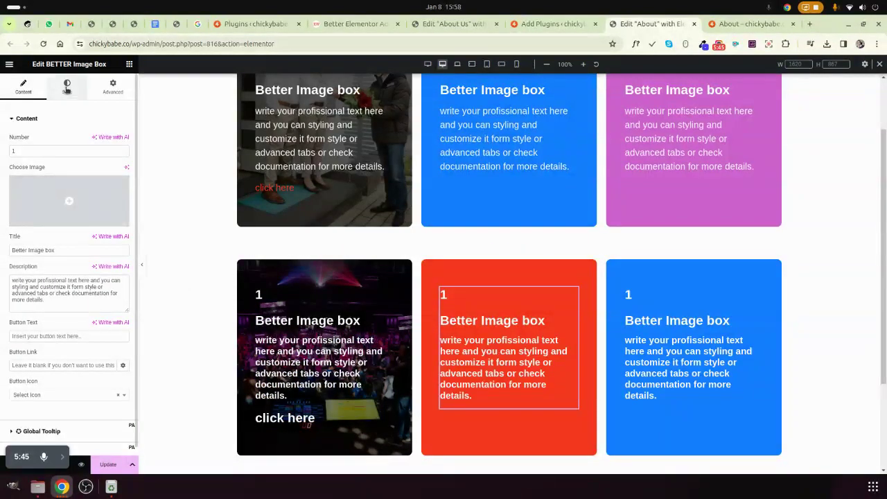
pyautogui.click(59, 213)
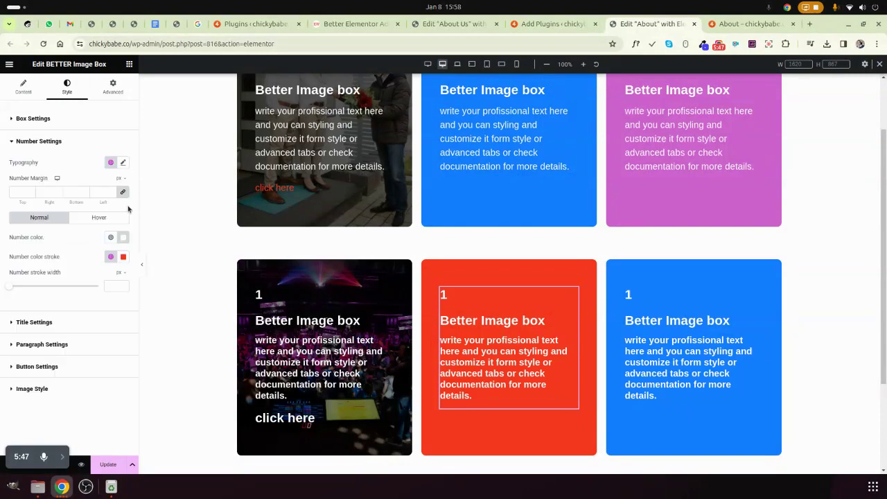
pyautogui.click(101, 218)
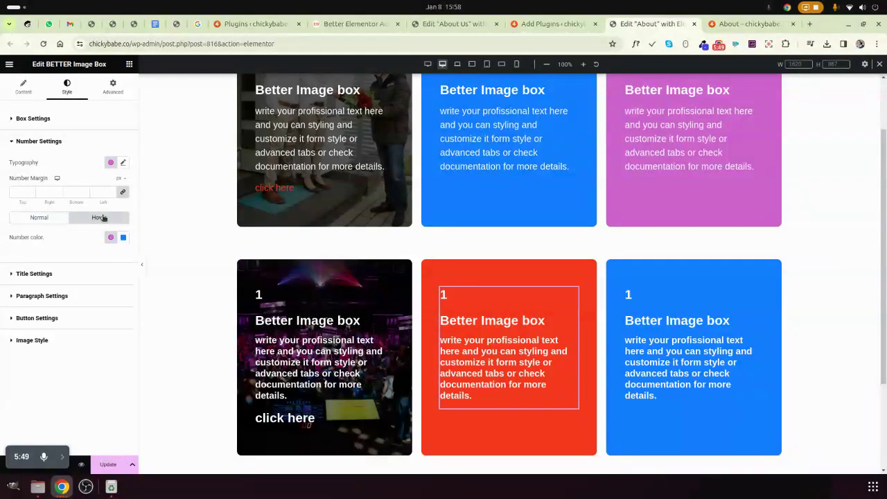
pyautogui.click(49, 218)
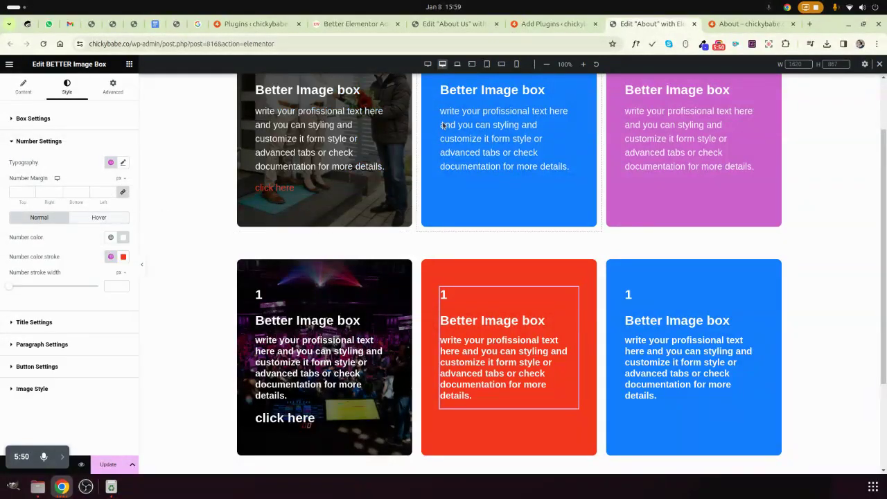
pyautogui.click(113, 468)
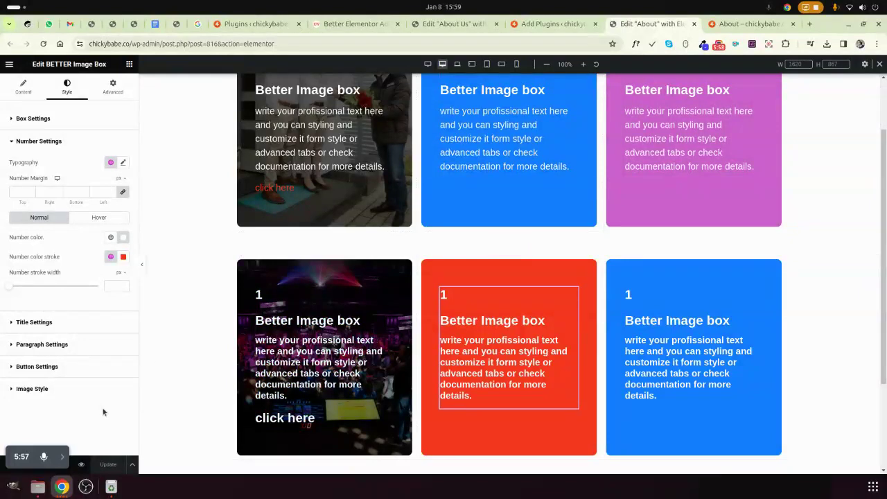
pyautogui.click(83, 467)
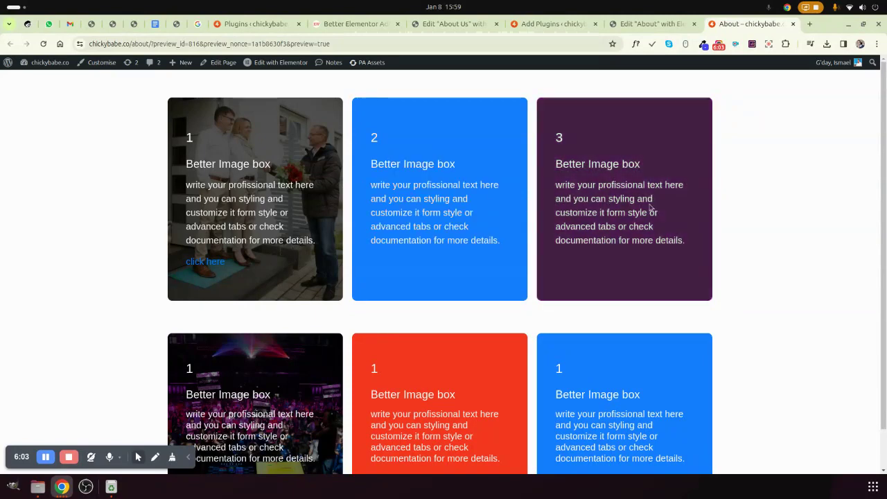
pyautogui.scroll(-1, 223, 262)
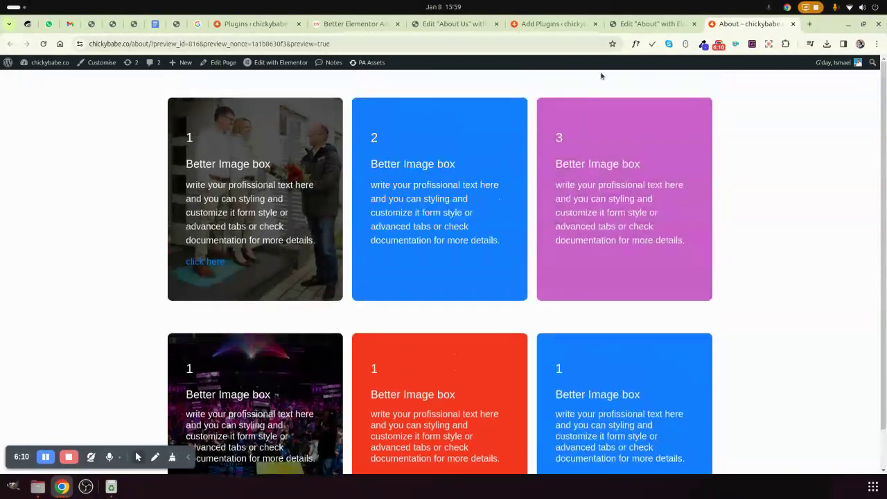
pyautogui.click(622, 24)
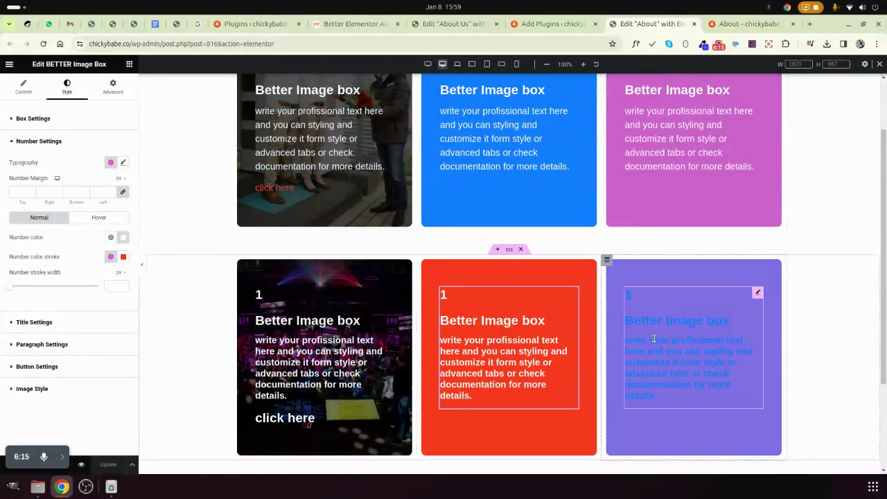
pyautogui.scroll(2, 641, 277)
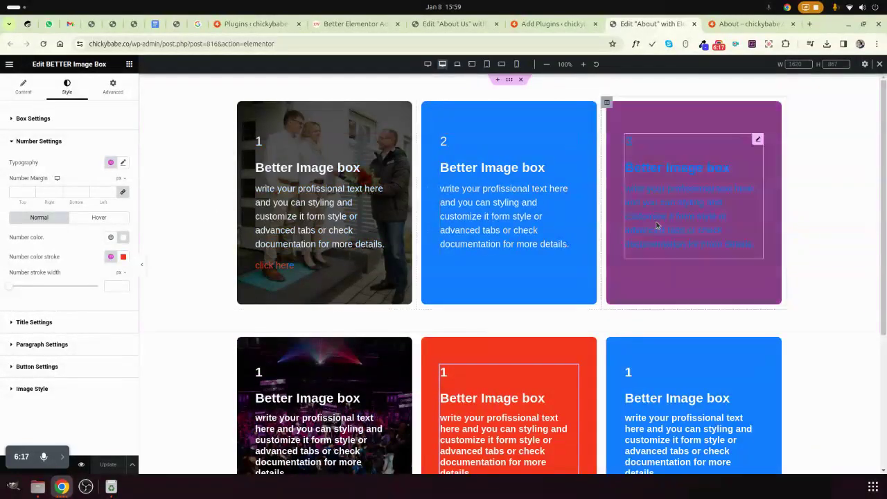